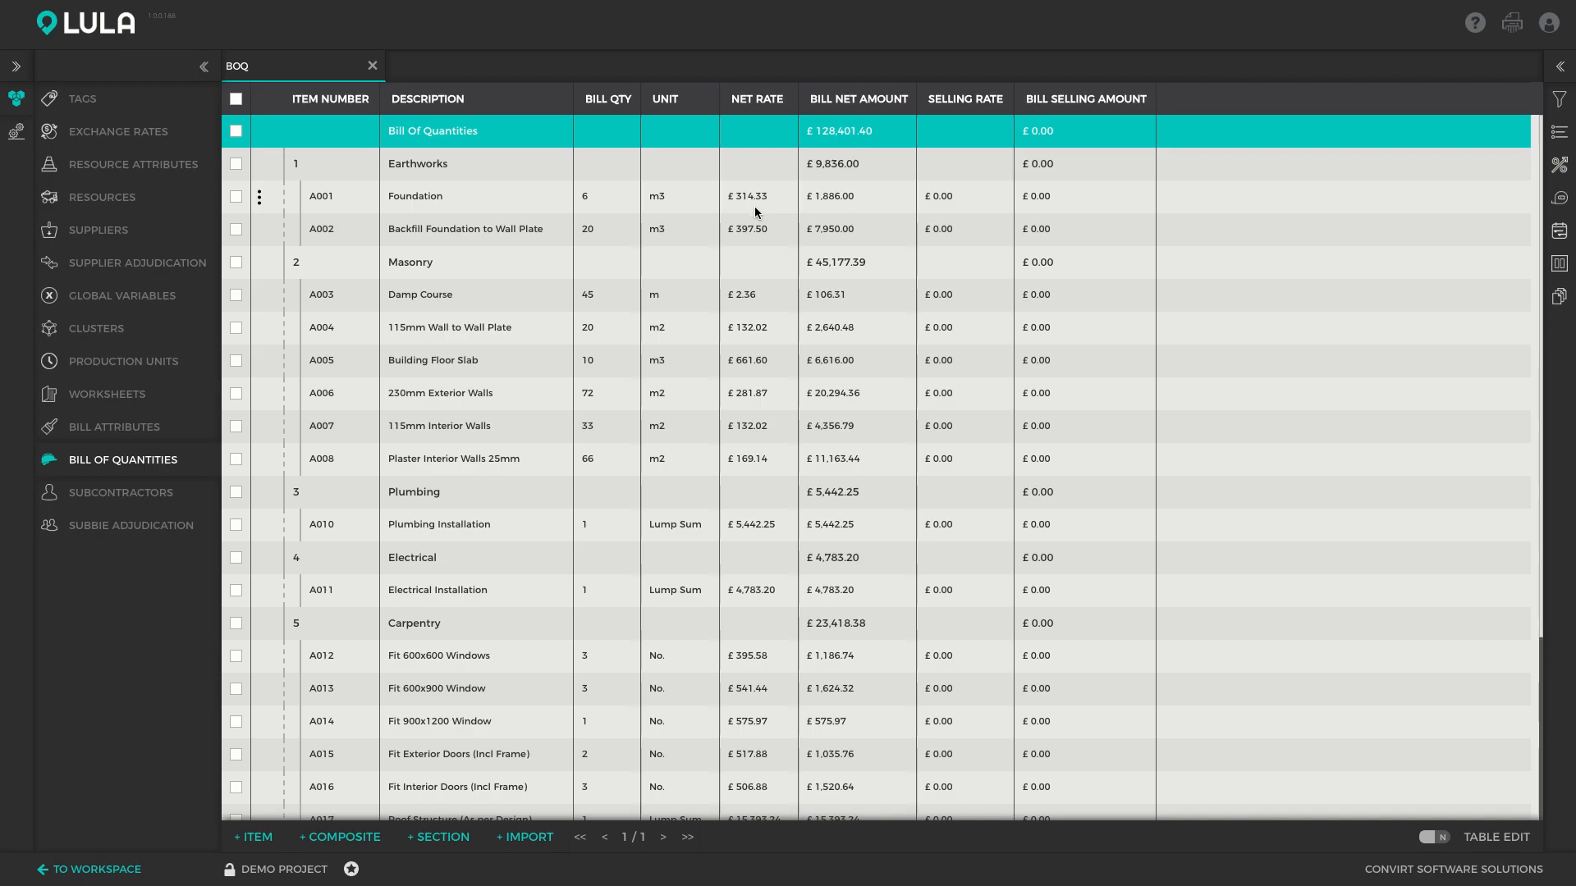
Open the Resources list from the left sidebar to show resources like Diesel and General Labour
left_click(104, 204)
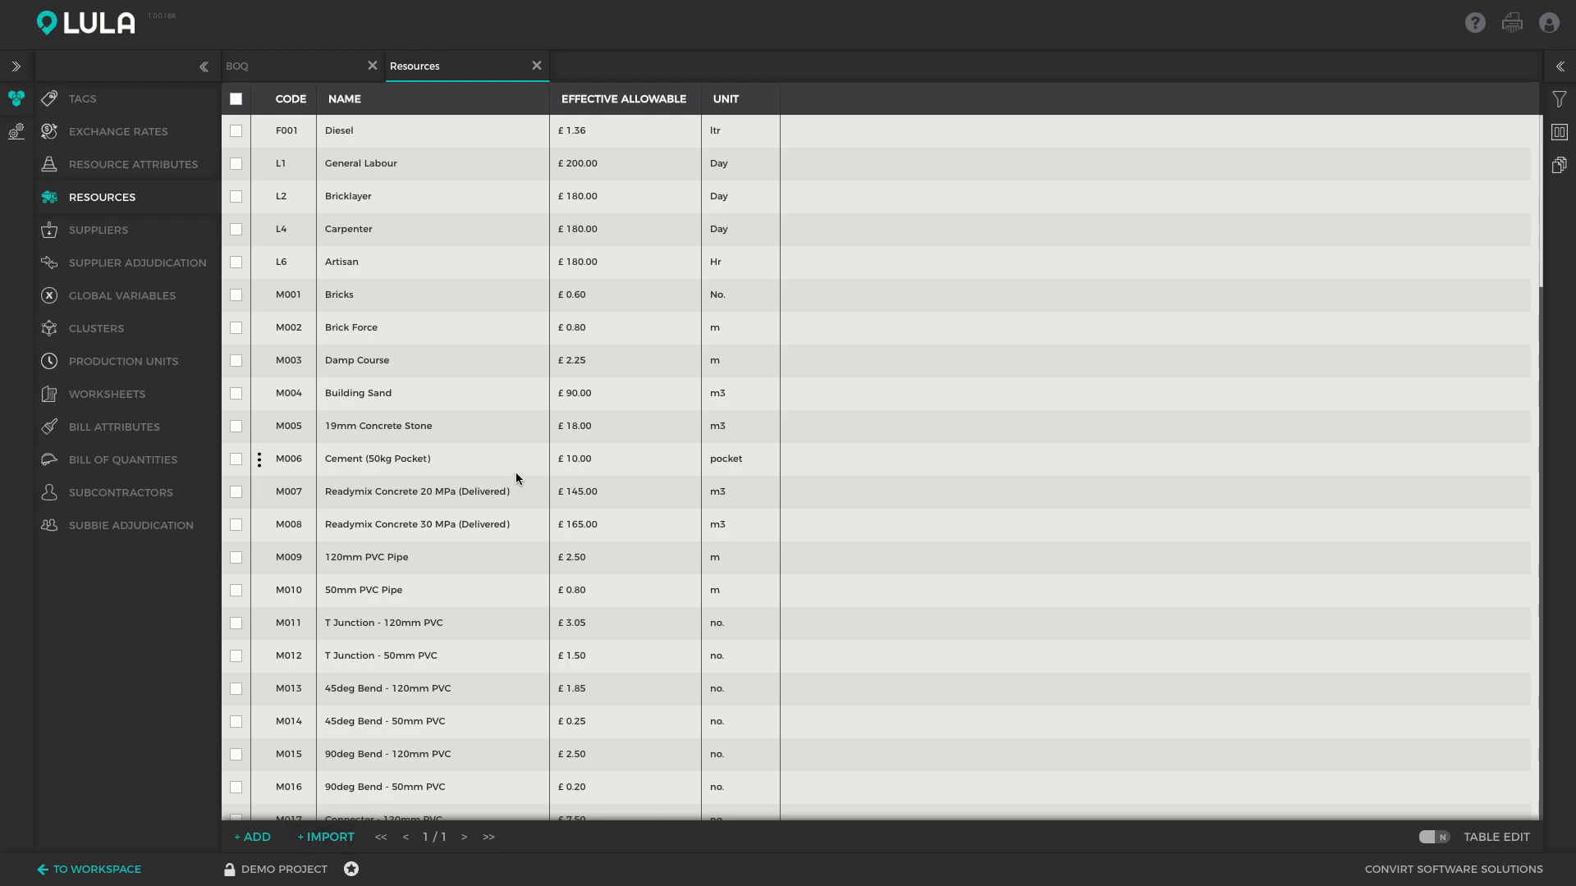
Add a resource with code F002, name Petrol, base allowable 1.24 and unit litre
left_click(264, 843)
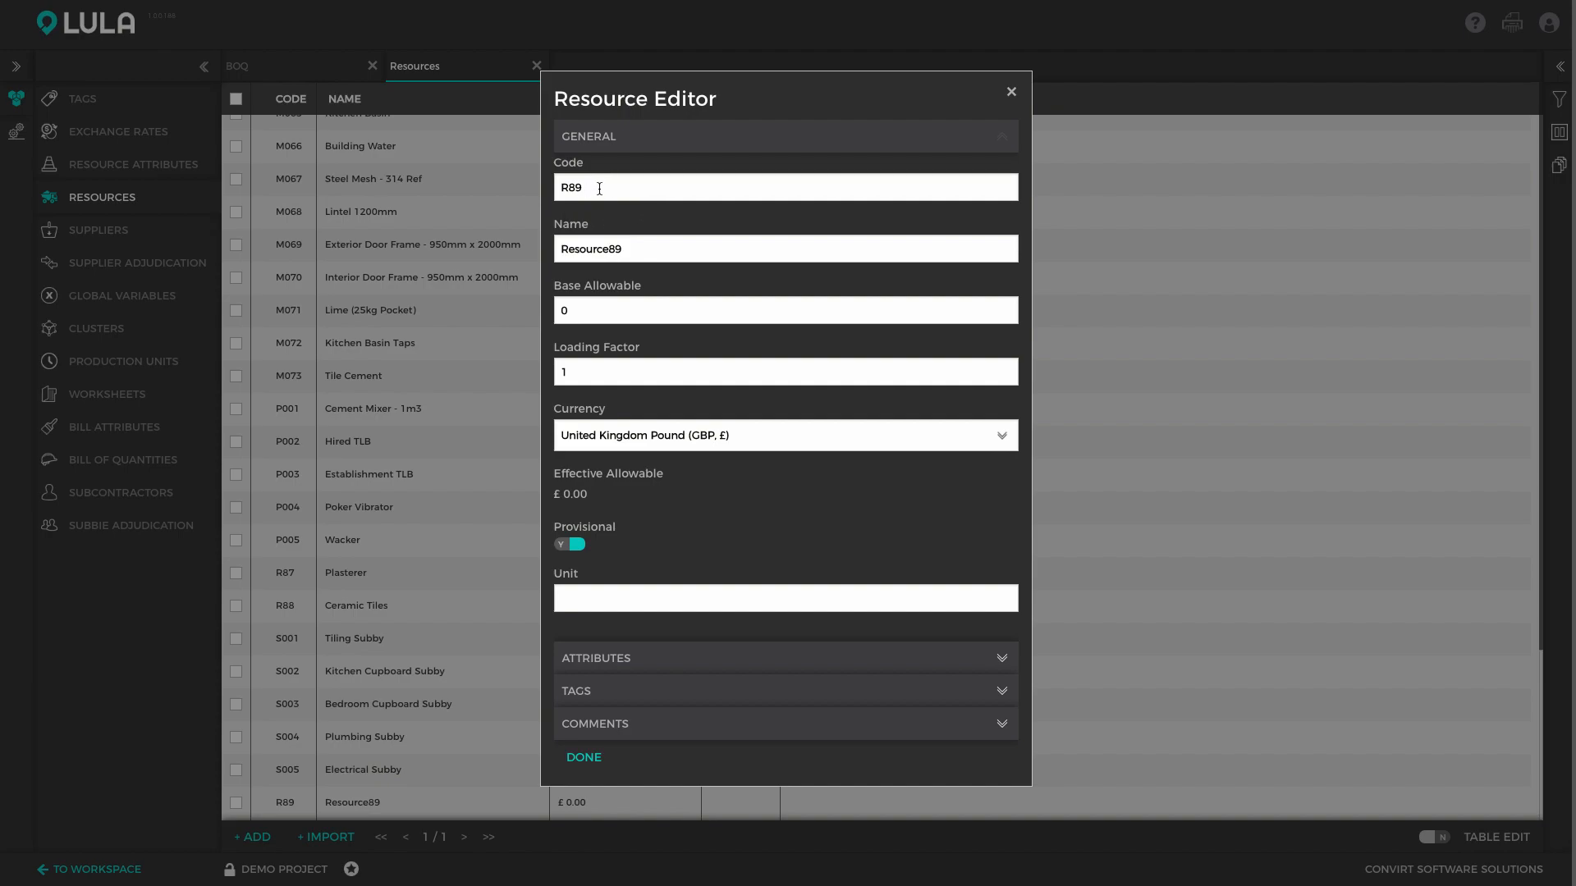
double_click(599, 189)
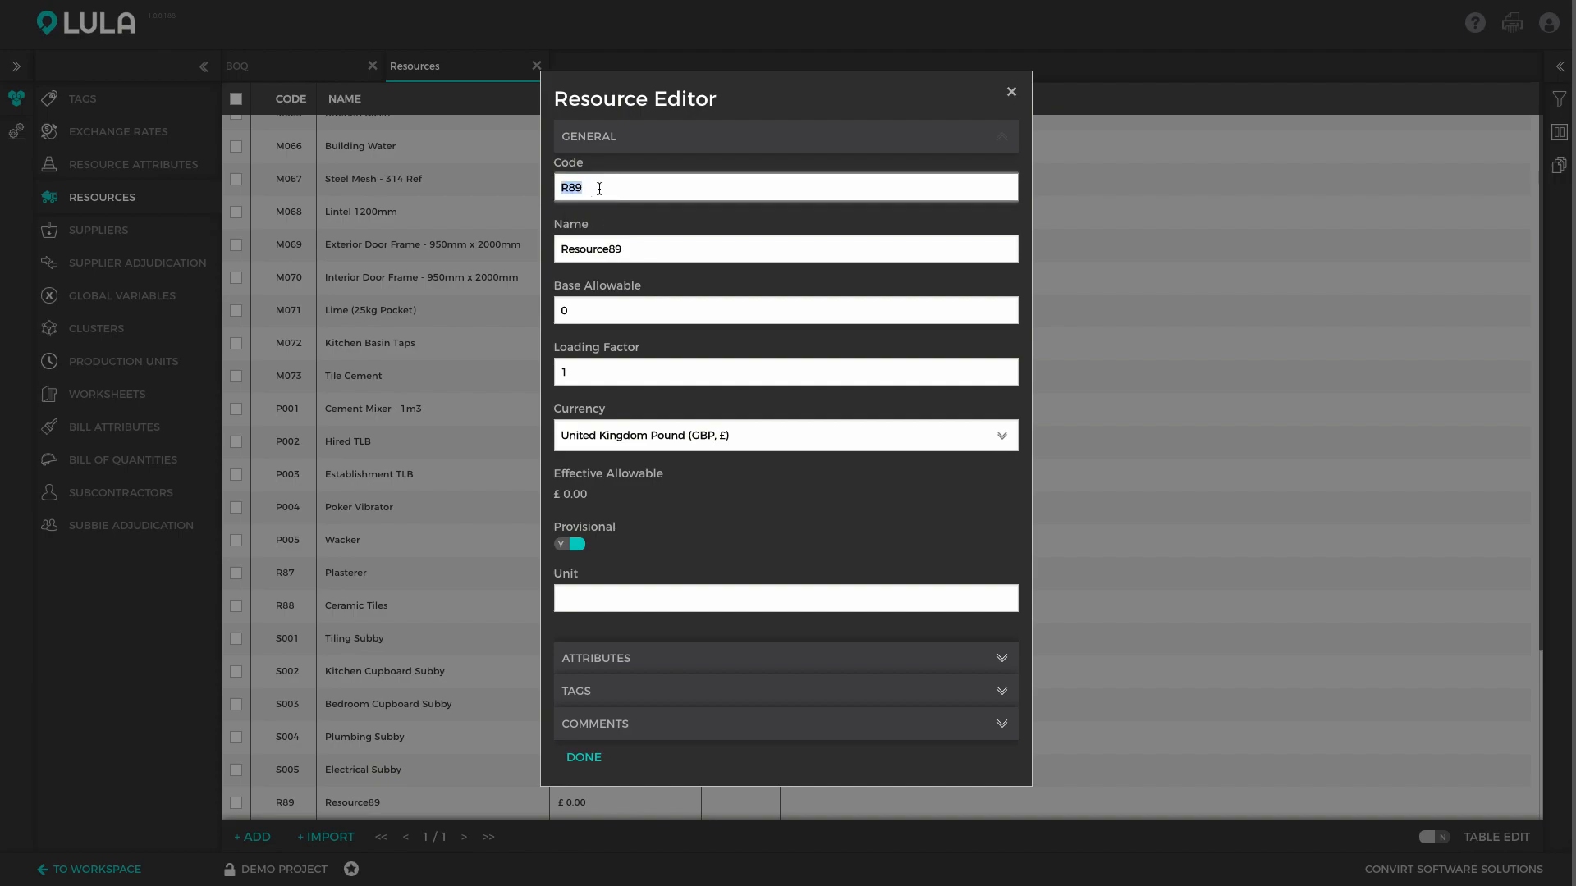
type("F002")
key("Tab")
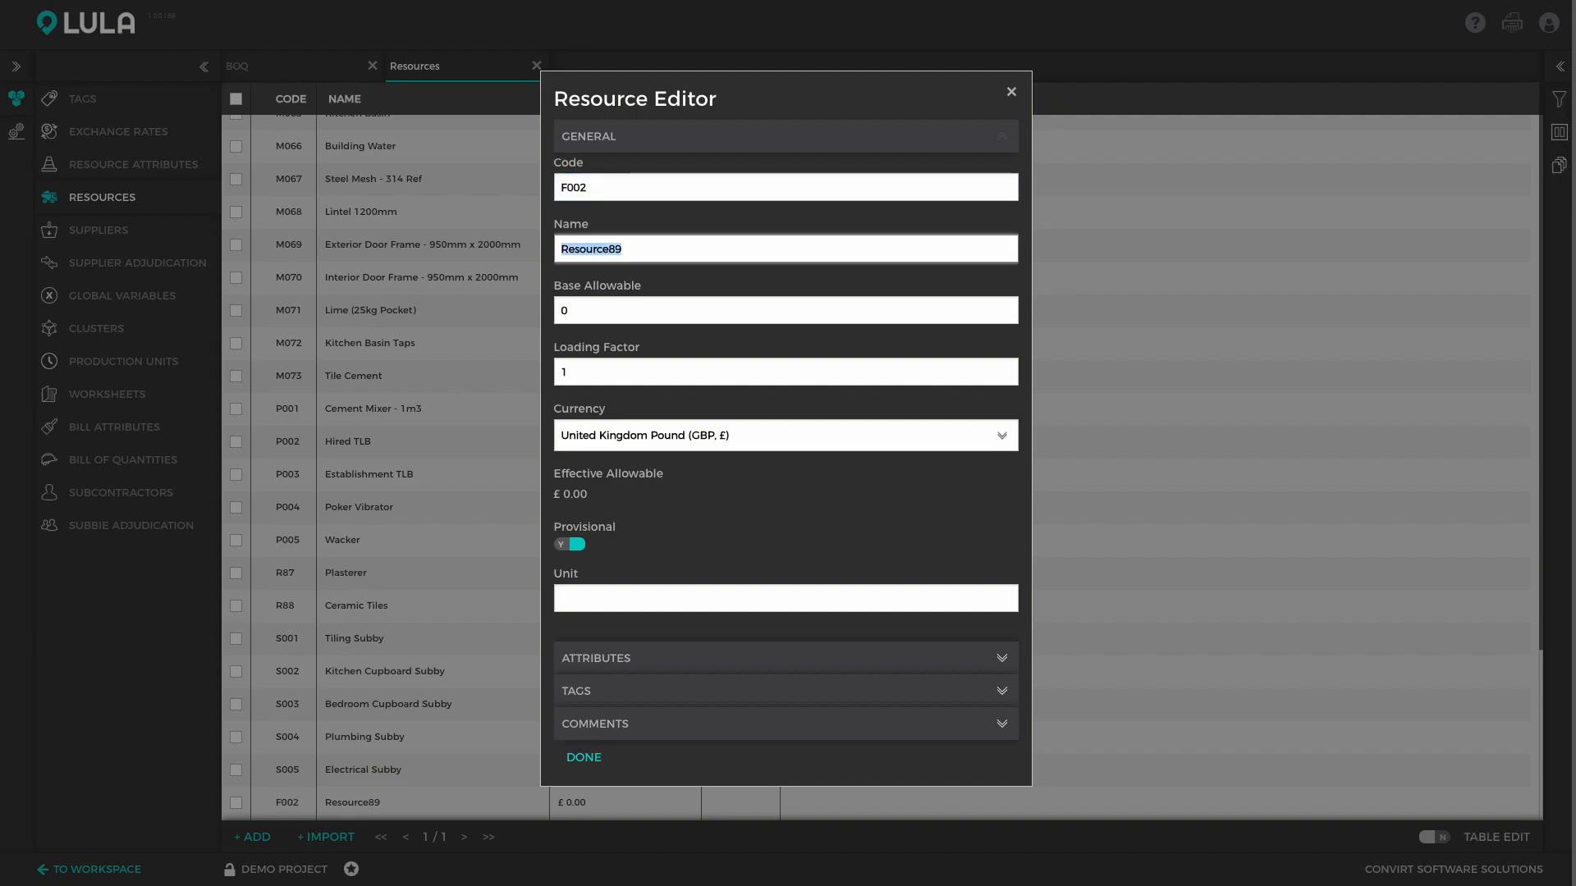
type("Petrol")
key("Tab")
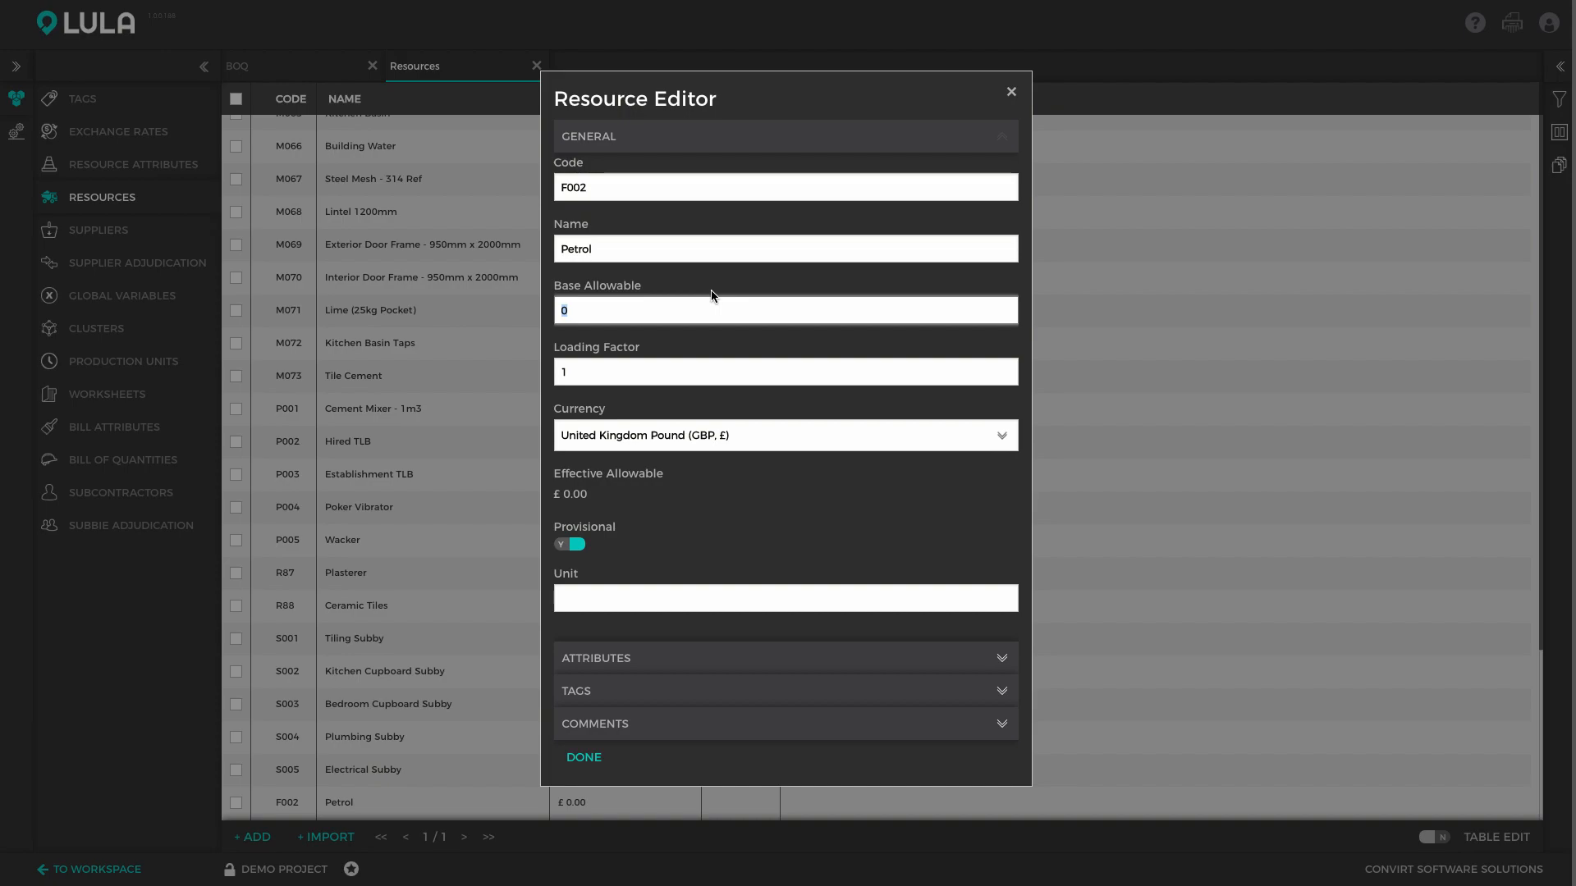
type("1.24")
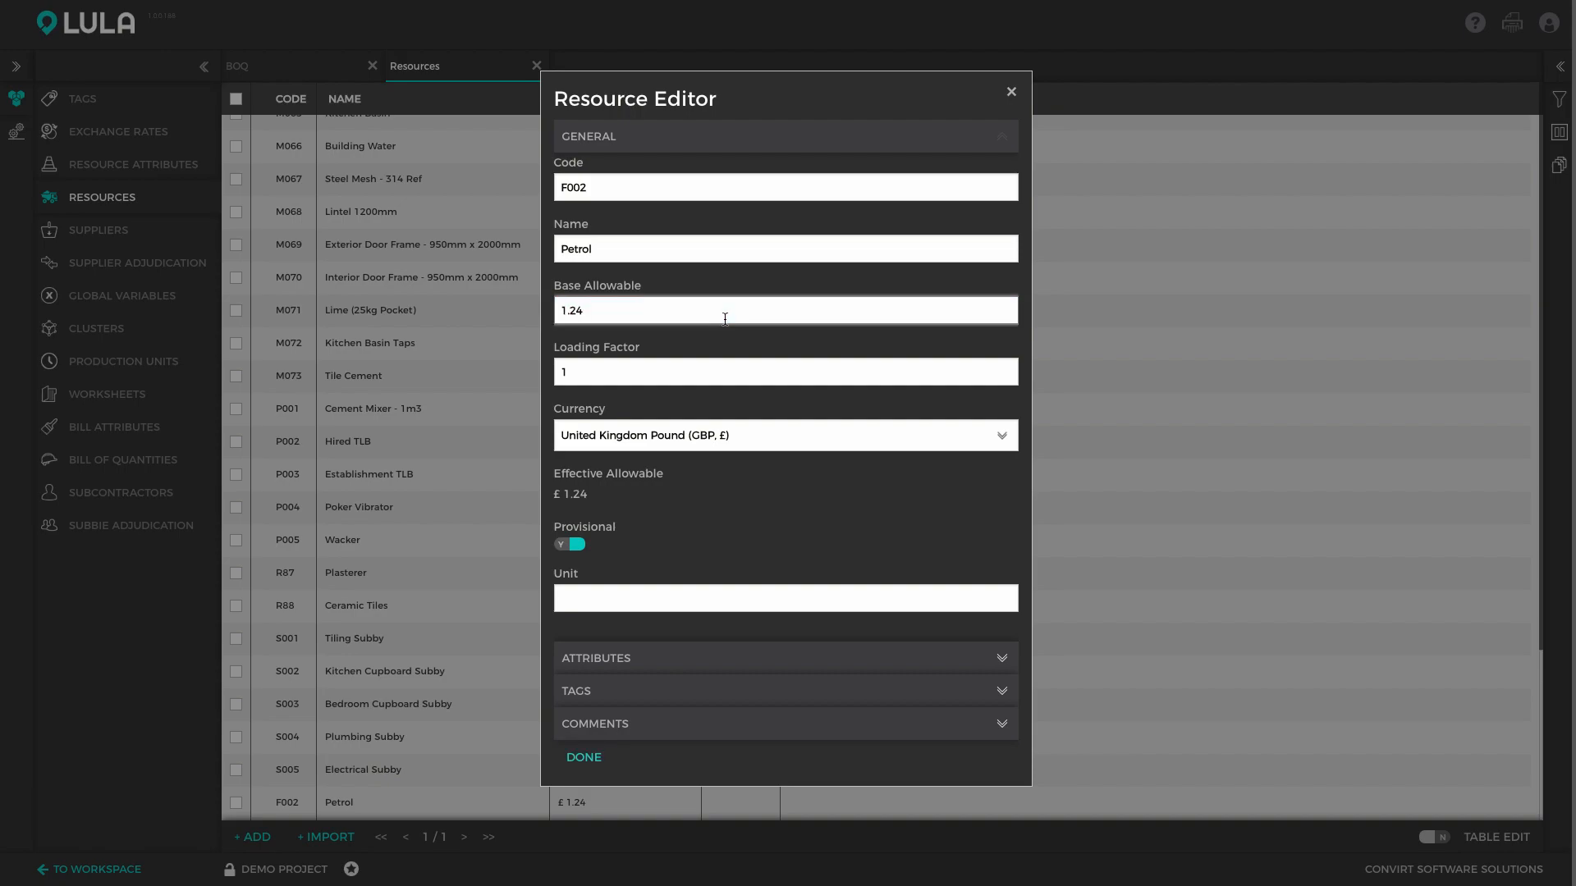
left_click(596, 595)
type("litre")
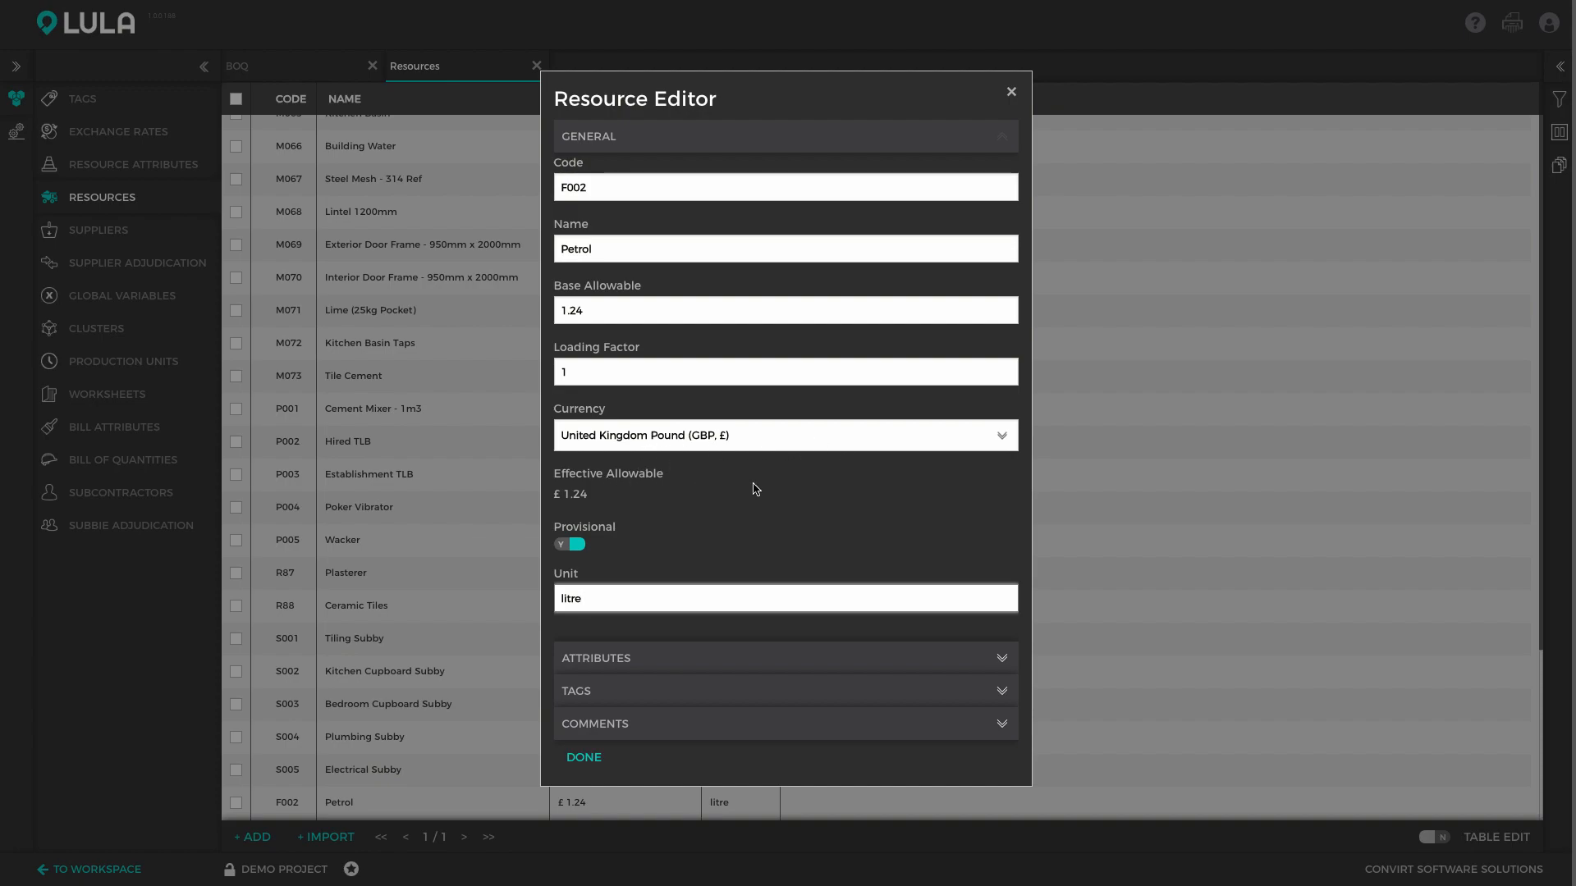
Set the Petrol resource's type to Fuel under Attributes
left_click(1001, 657)
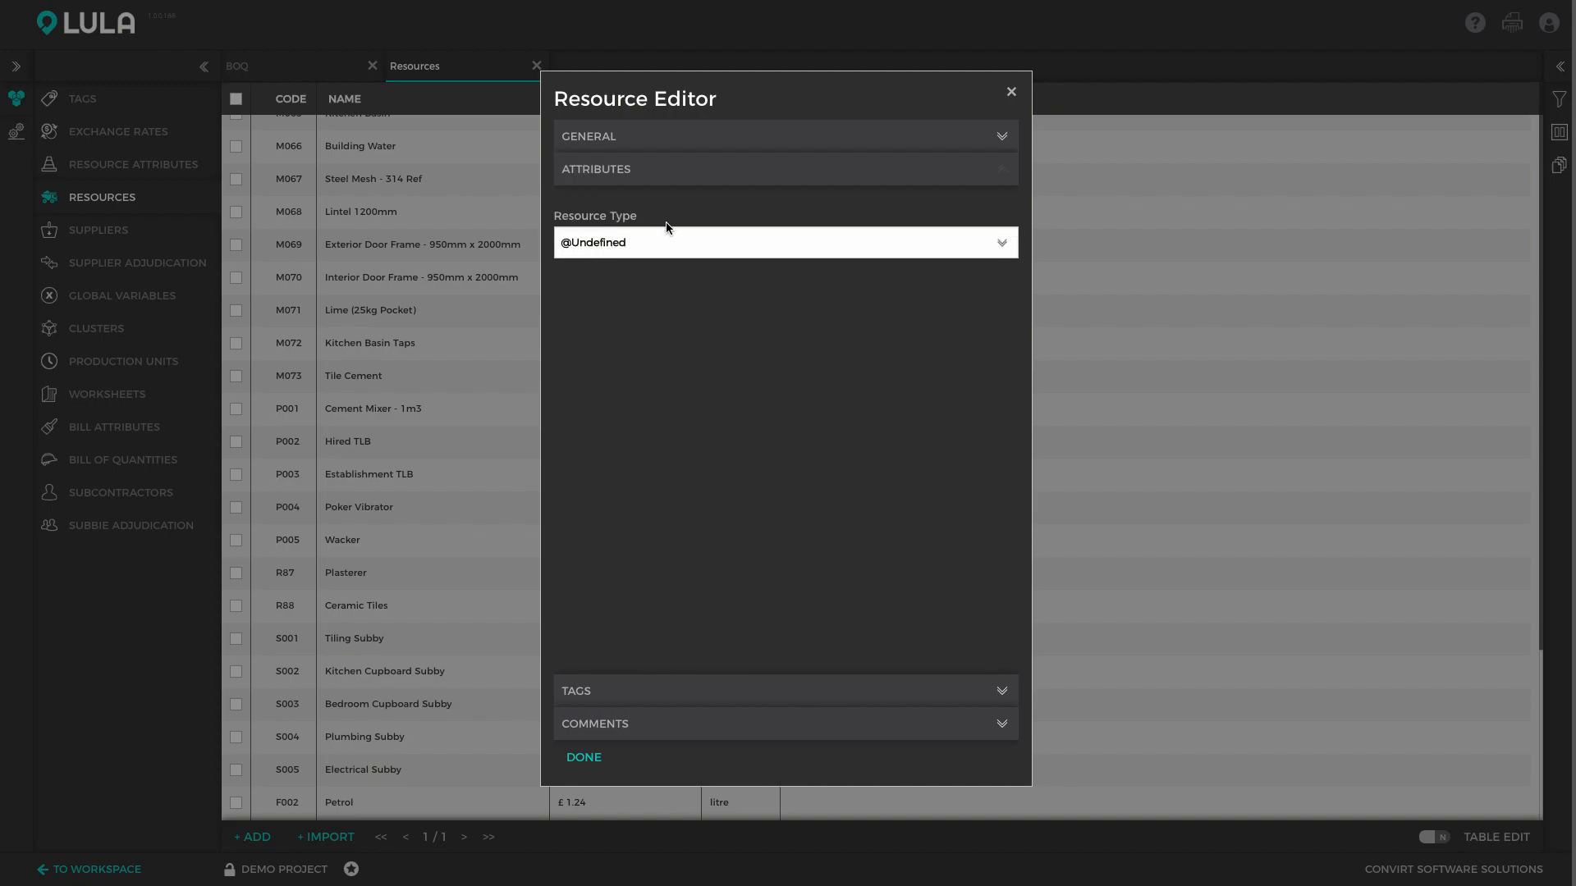
left_click(1004, 242)
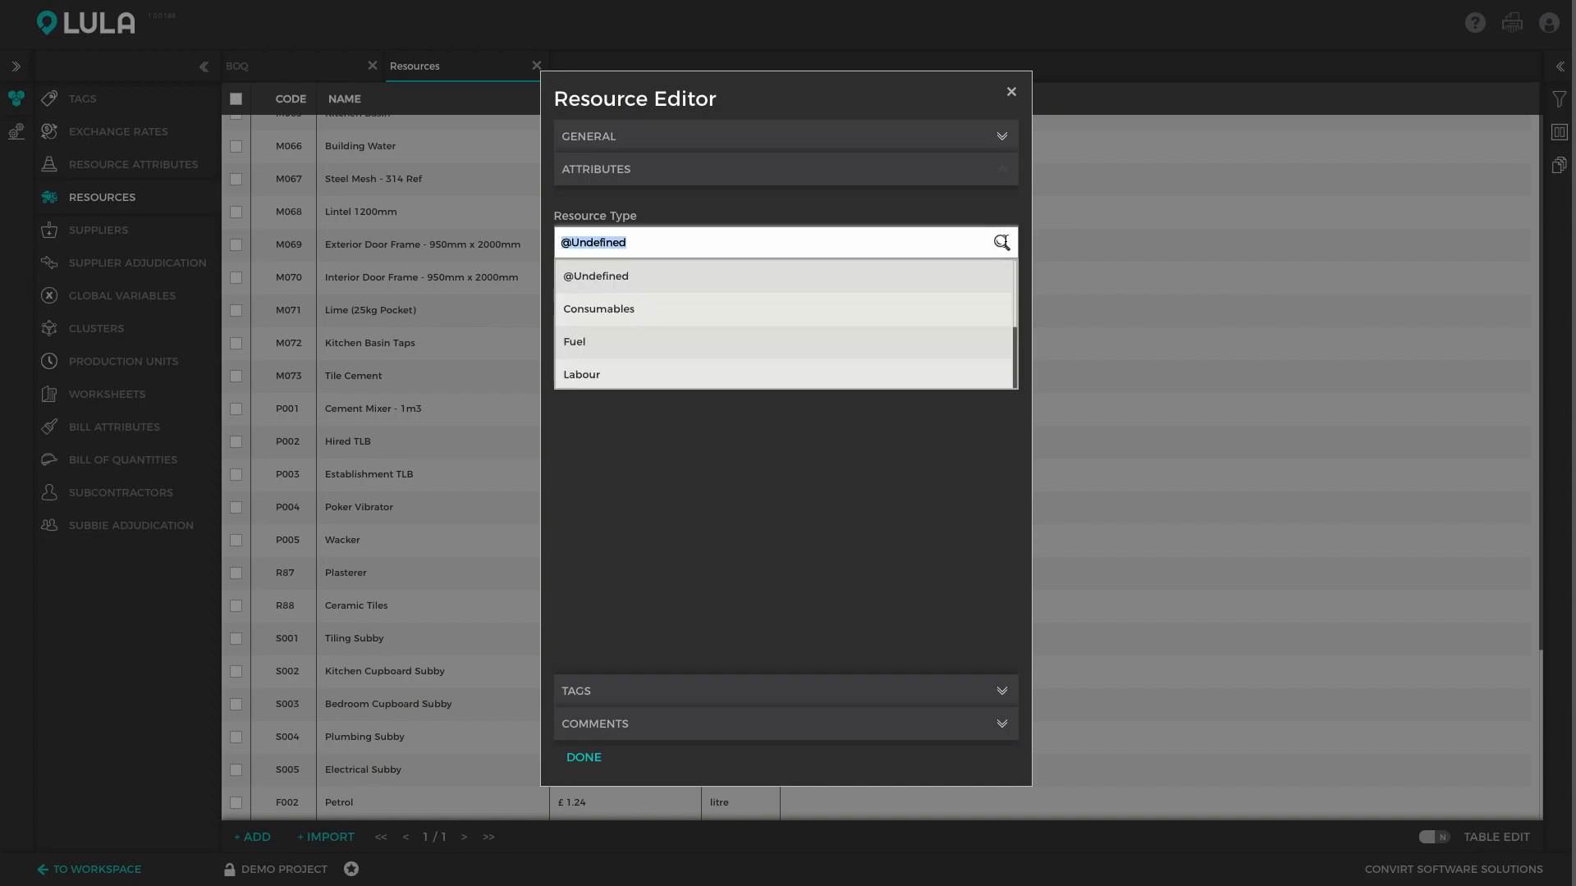
left_click(861, 348)
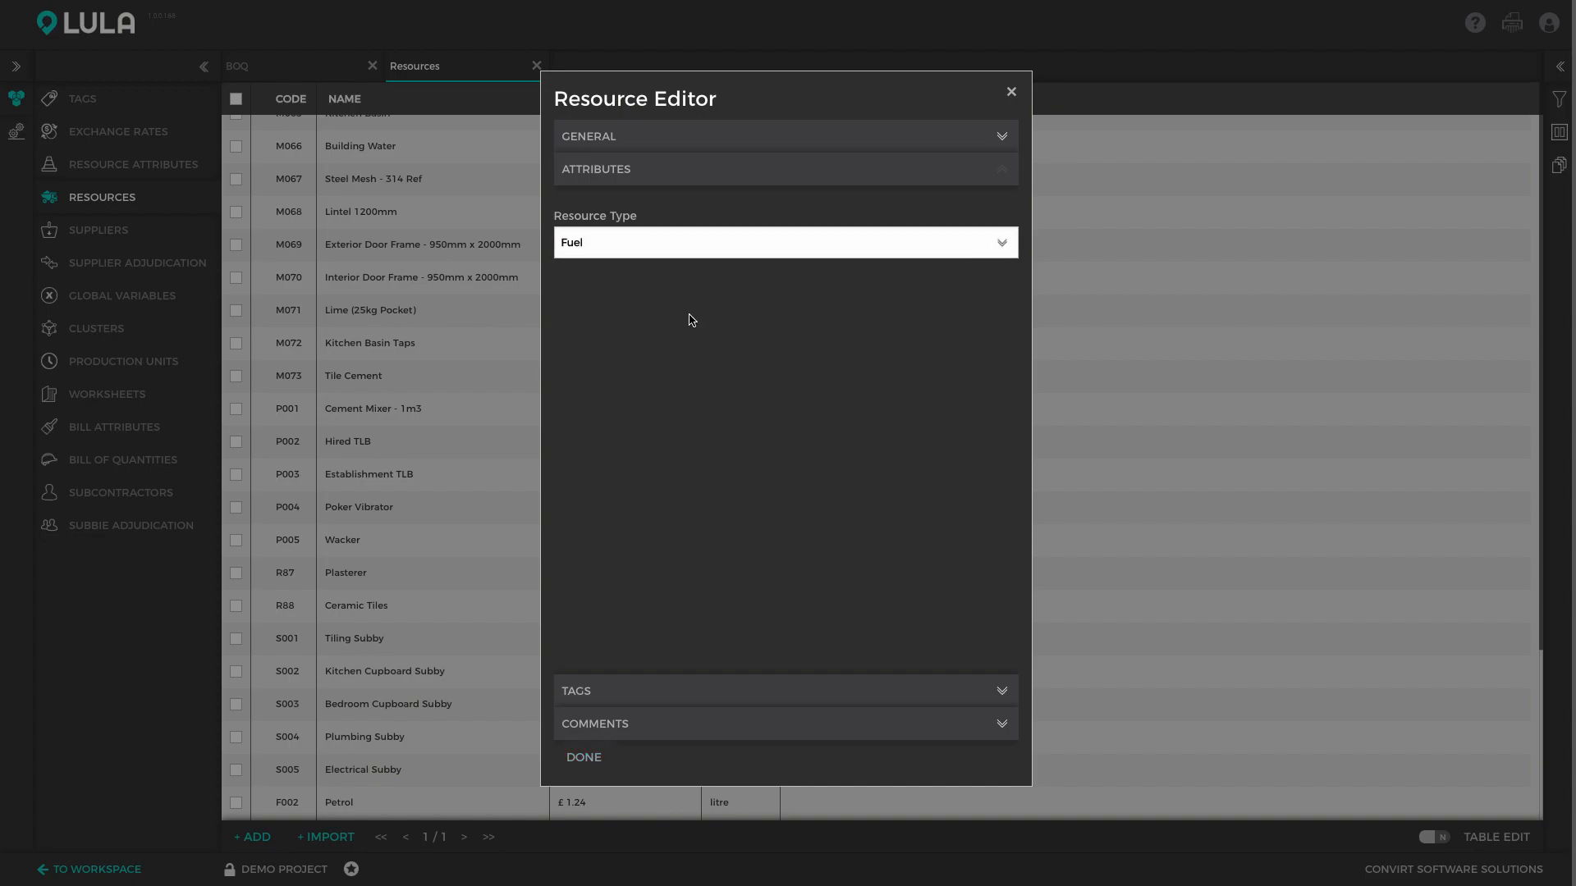
Review the tags and comments, close the Resource Editor, and select the Petrol row
left_click(838, 691)
left_click(793, 726)
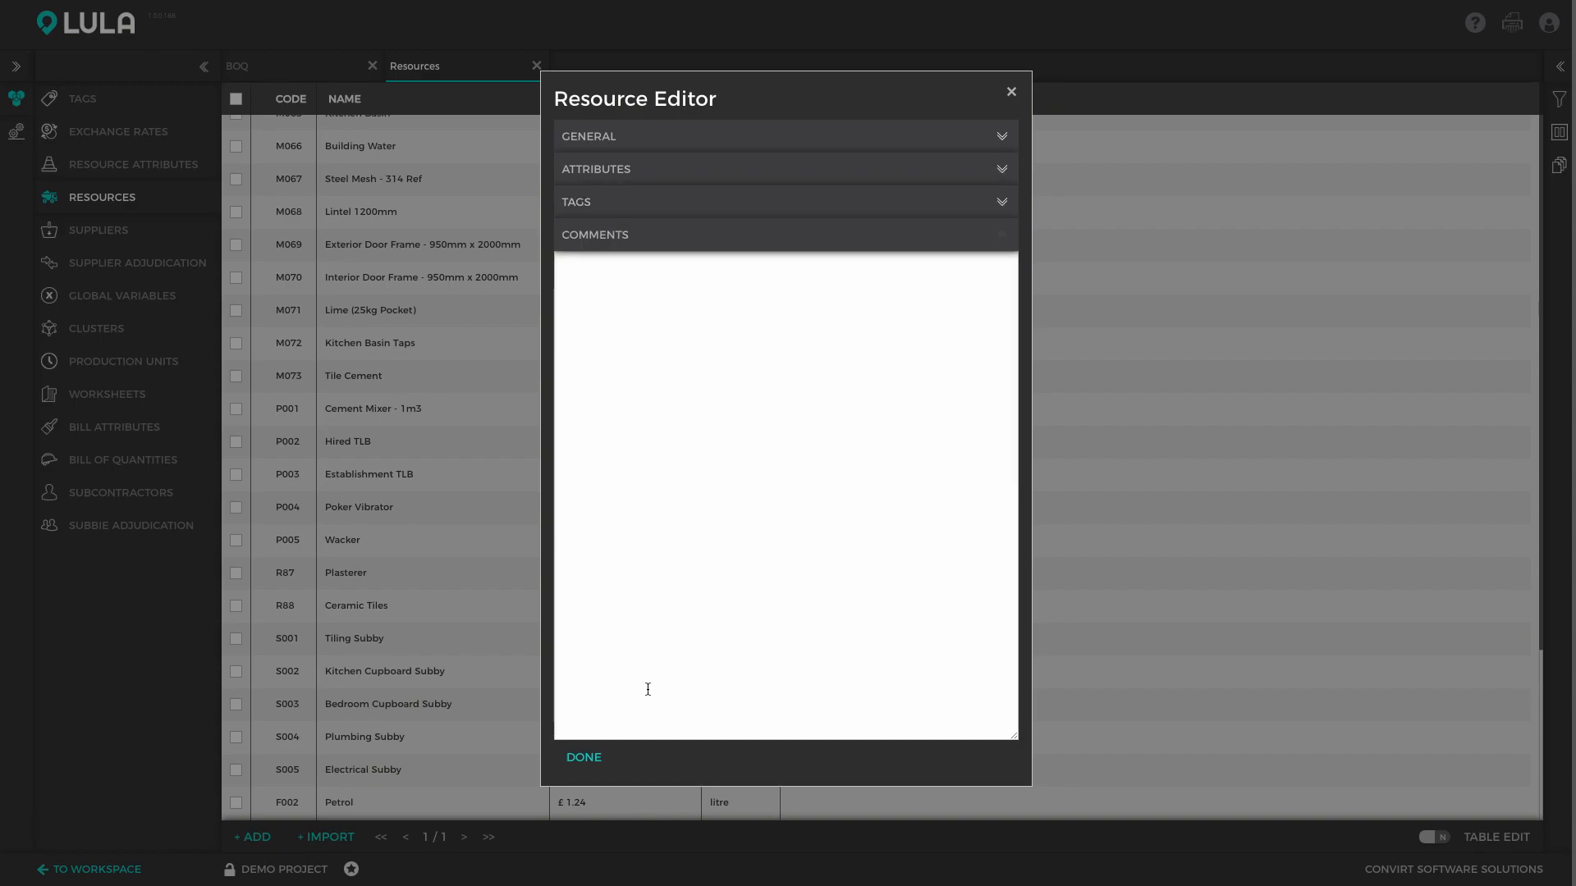
left_click(584, 756)
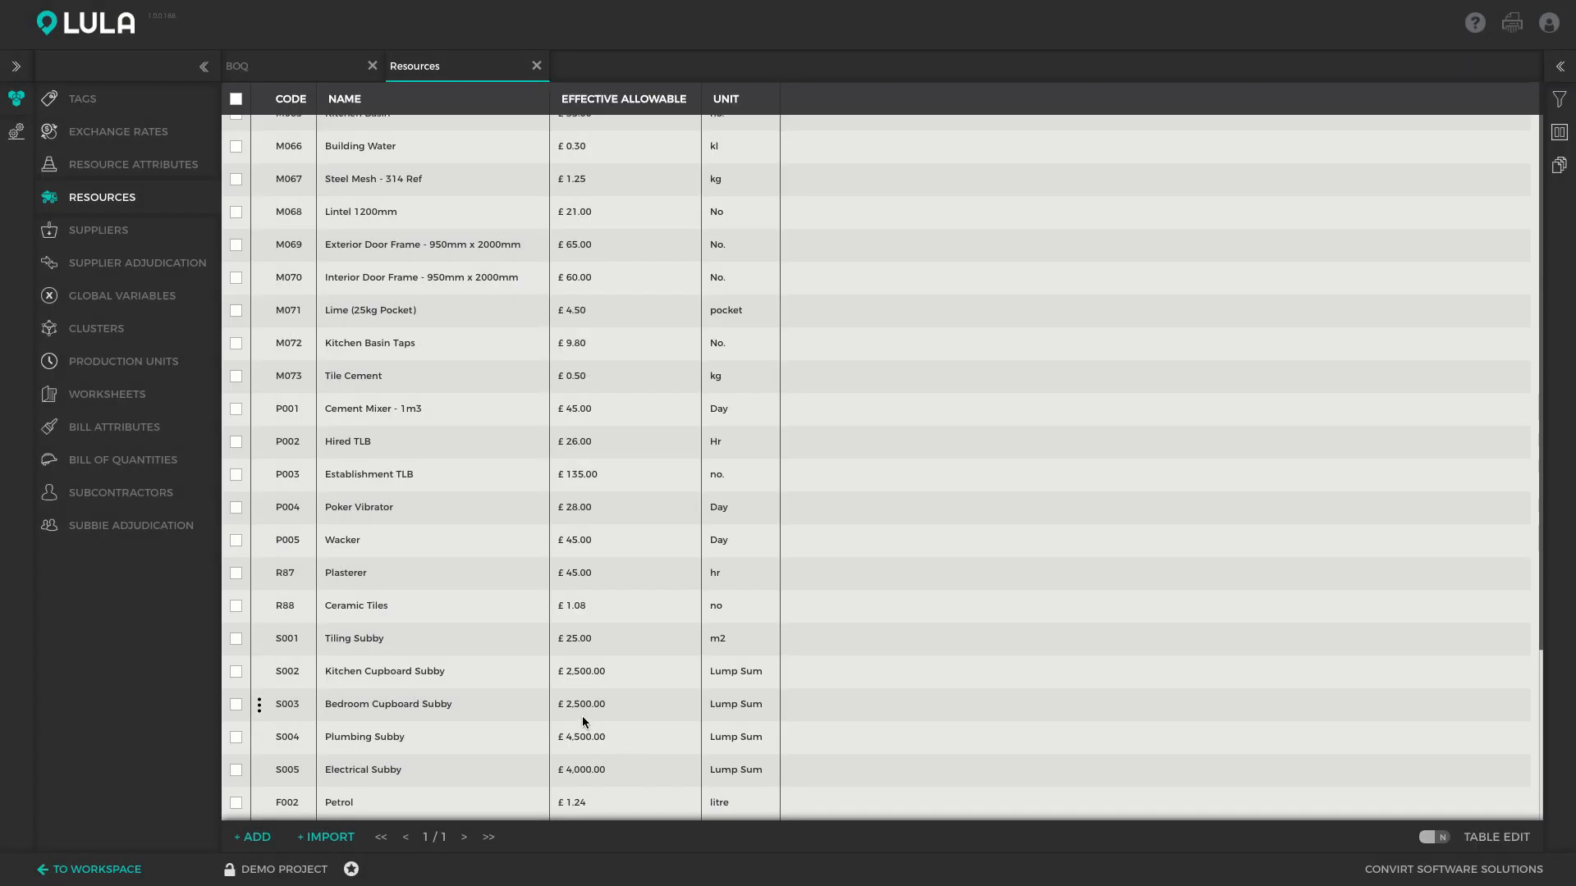
left_click(442, 802)
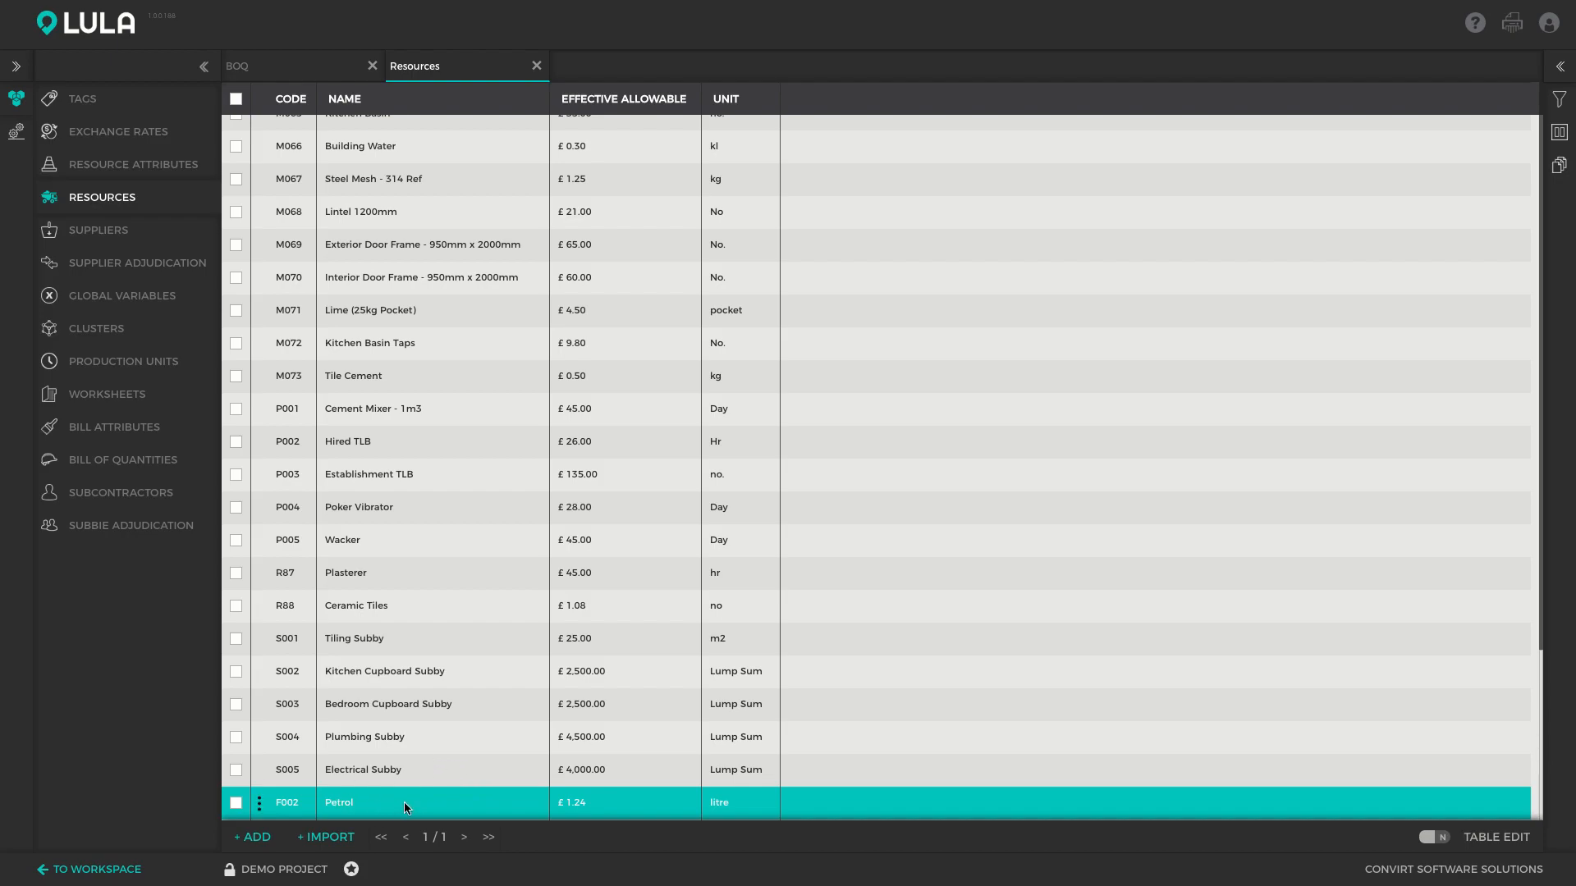
scroll(404, 803, "up", 1)
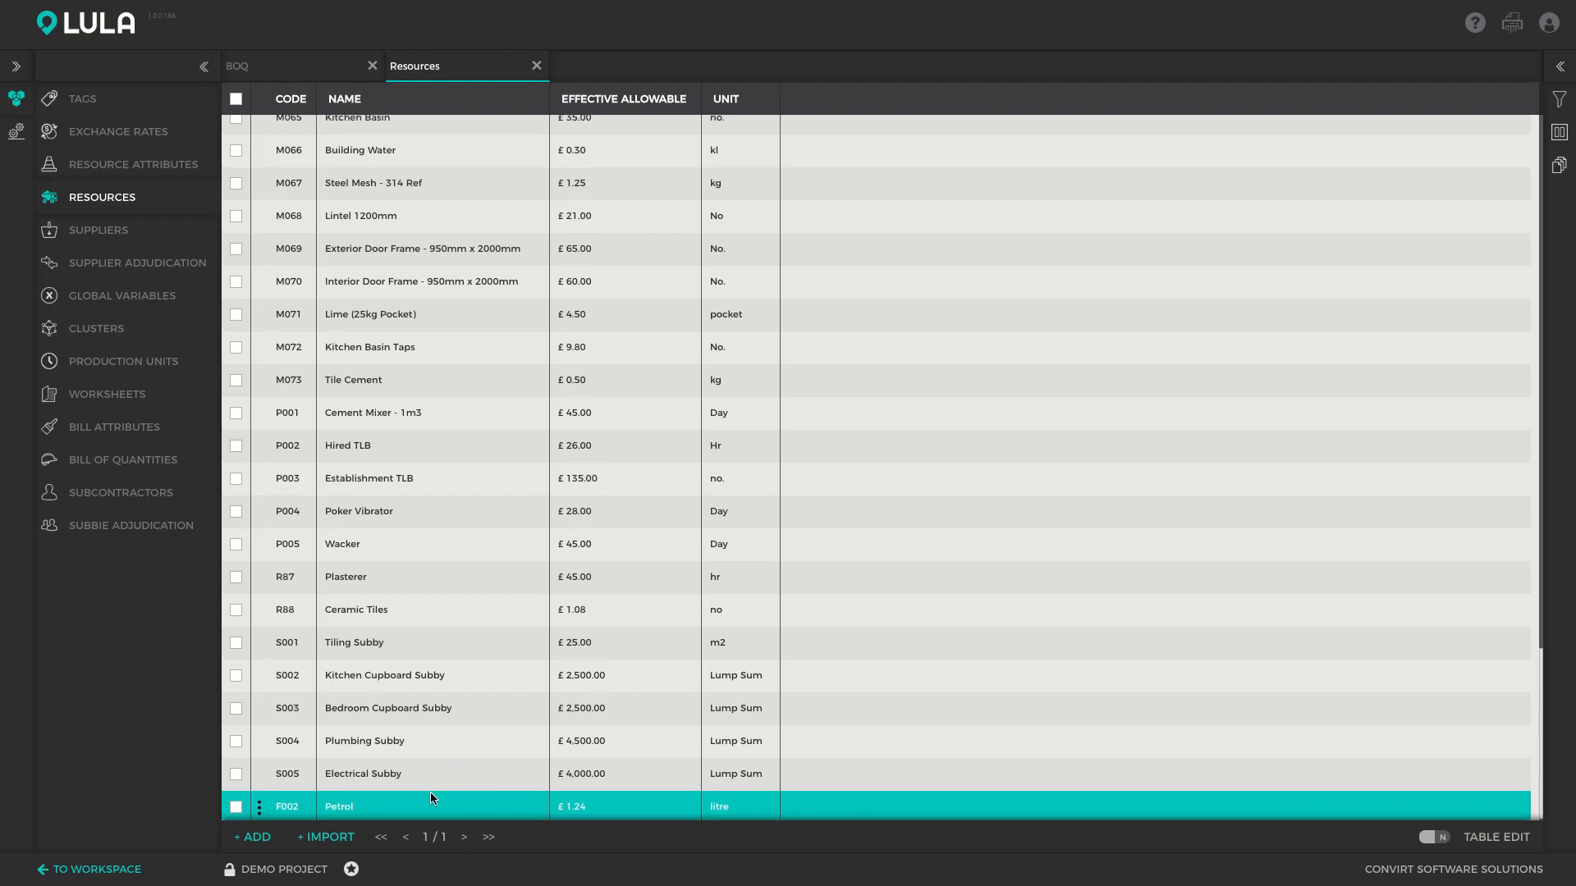
scroll(430, 791, "down", 1)
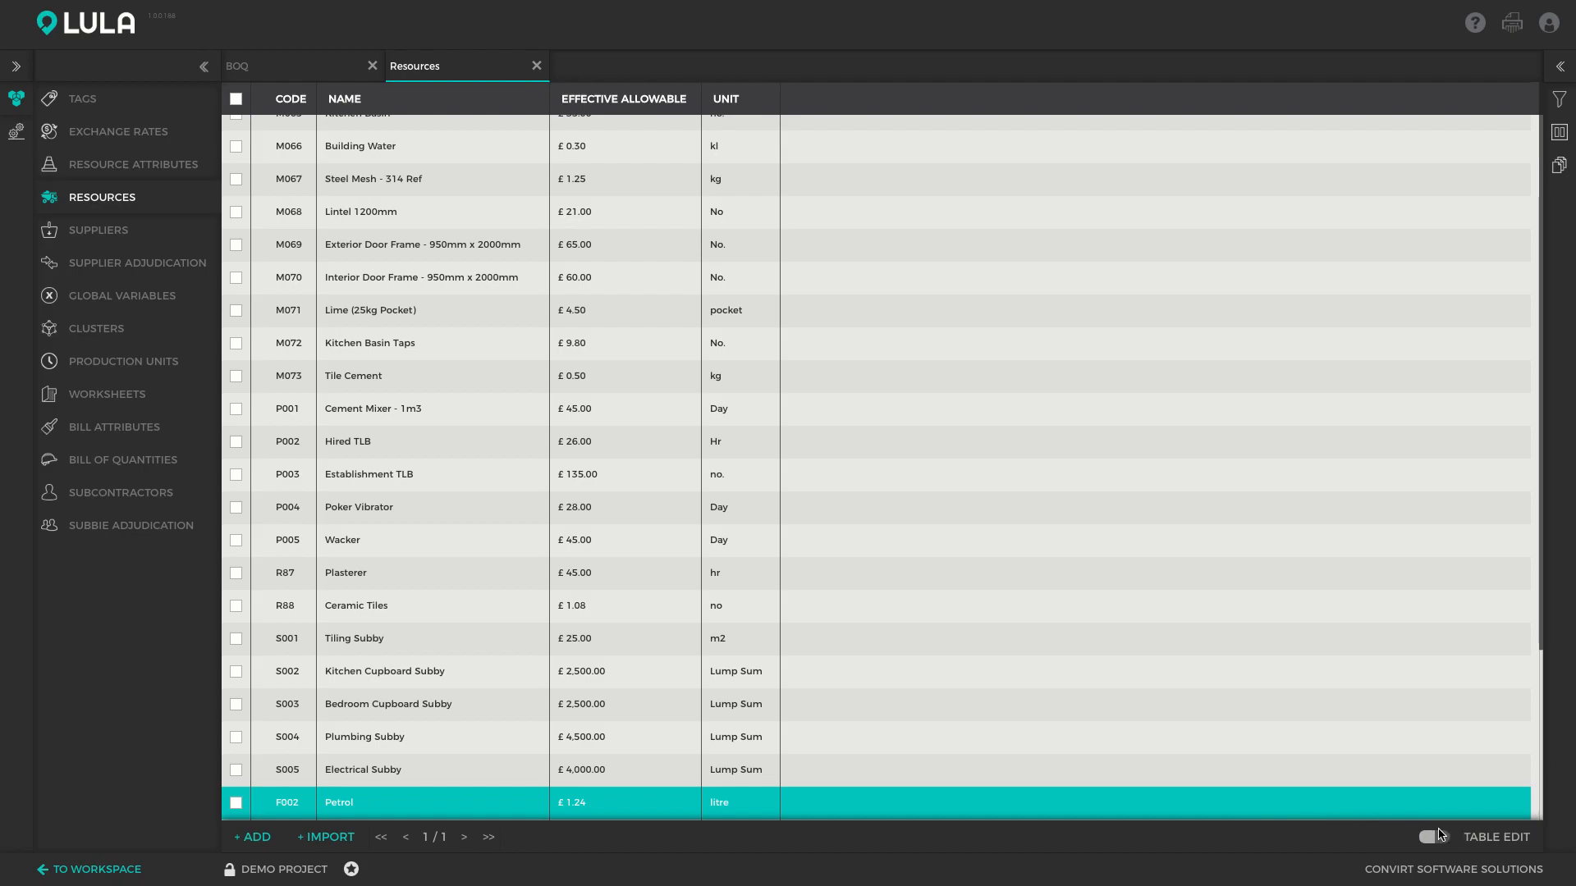
left_click(1442, 845)
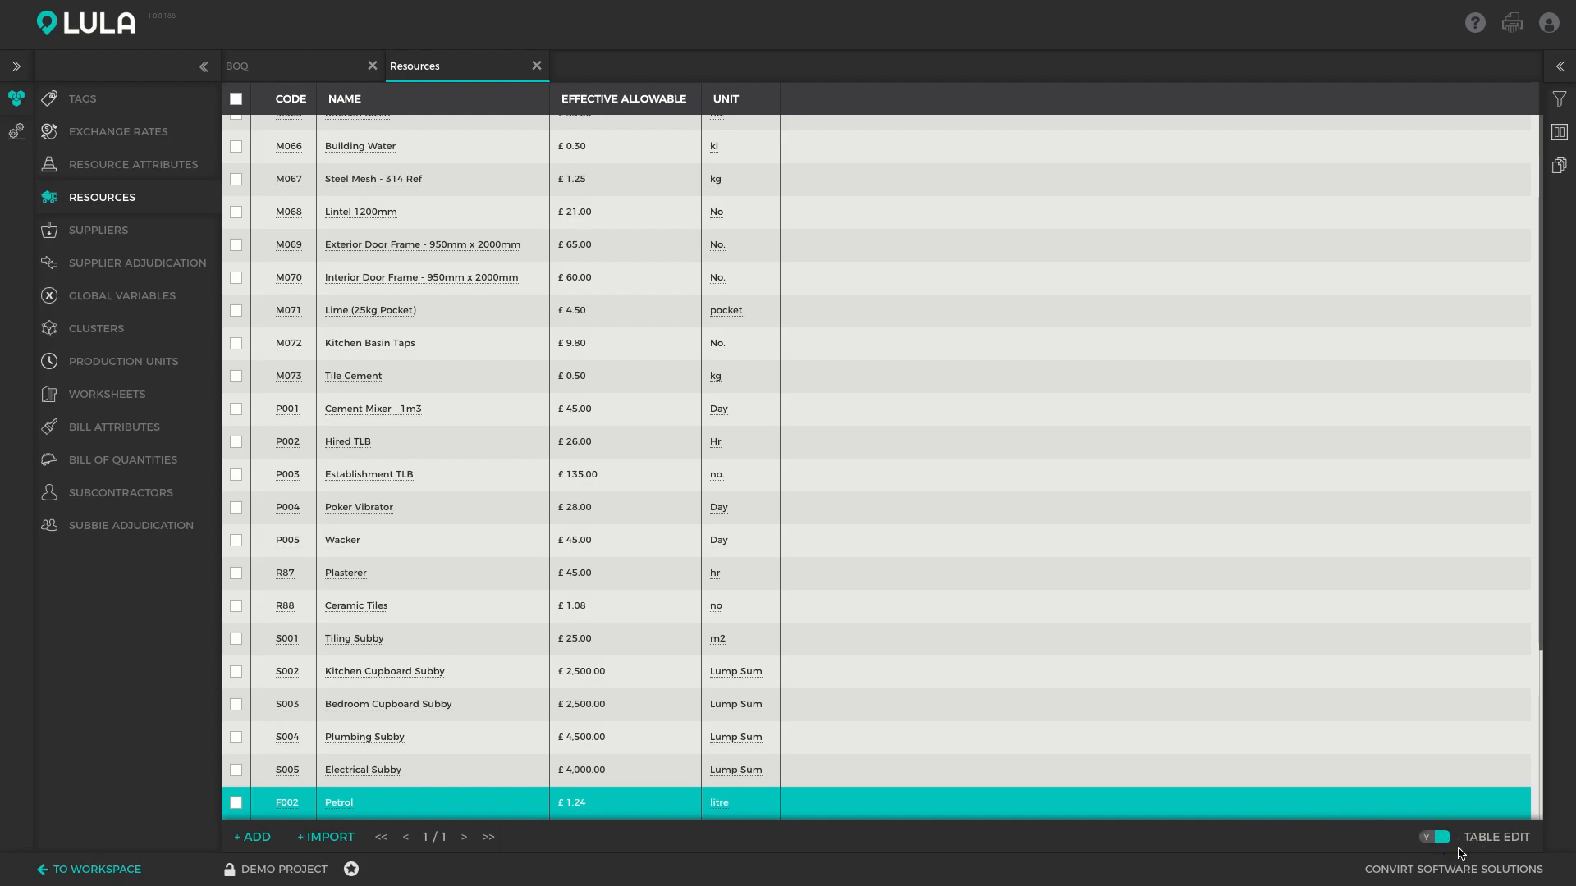
left_click(364, 448)
left_click(365, 448)
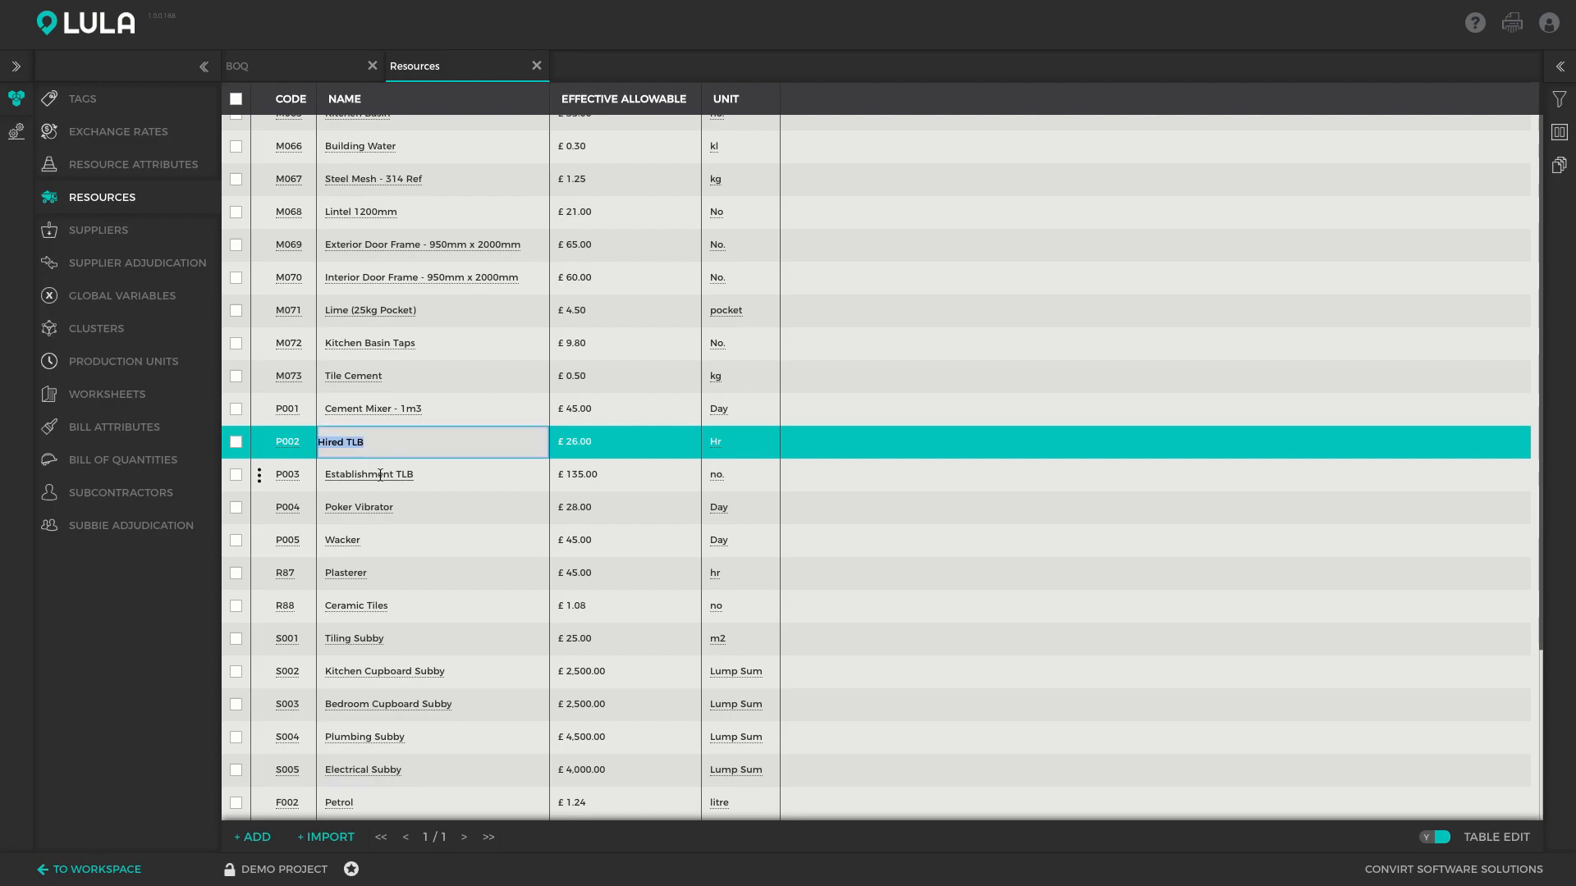
left_click(380, 475)
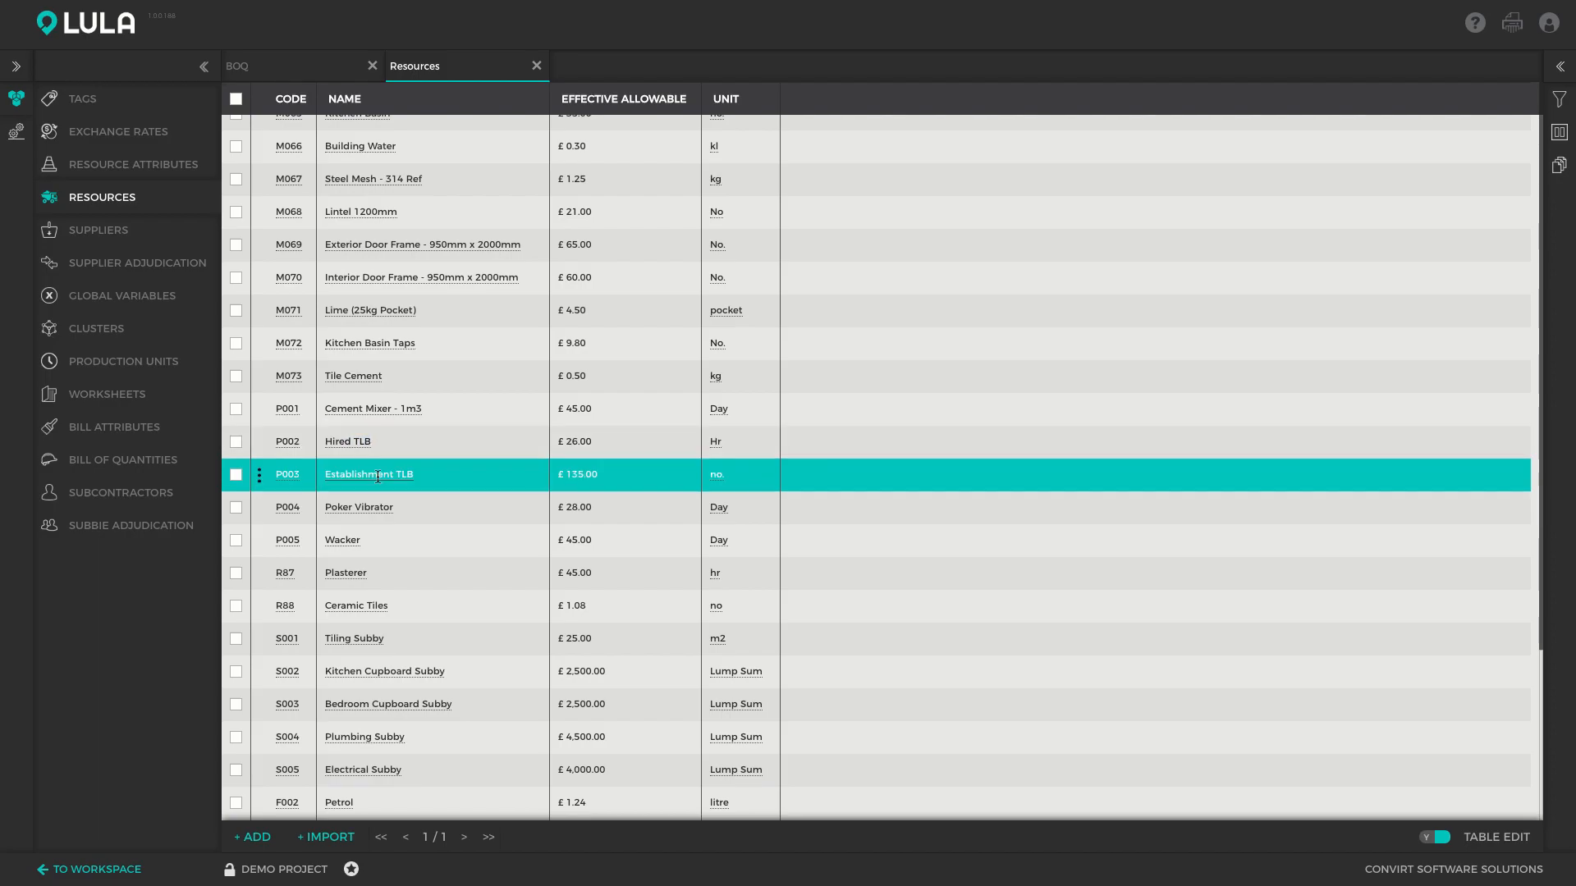
left_click(1432, 836)
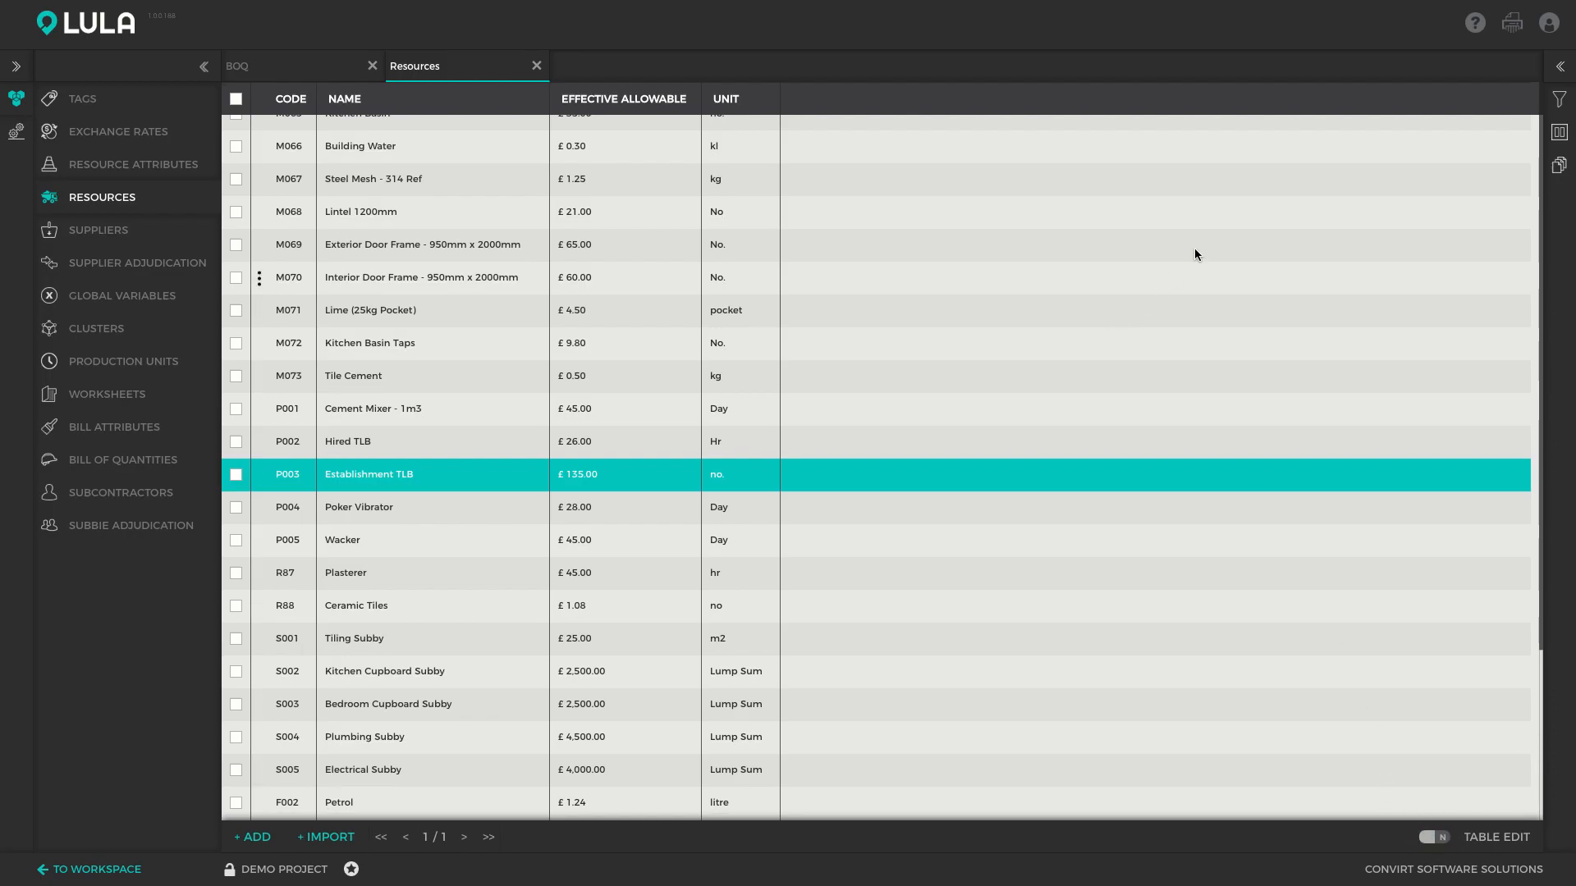
scroll(638, 358, "up", 20)
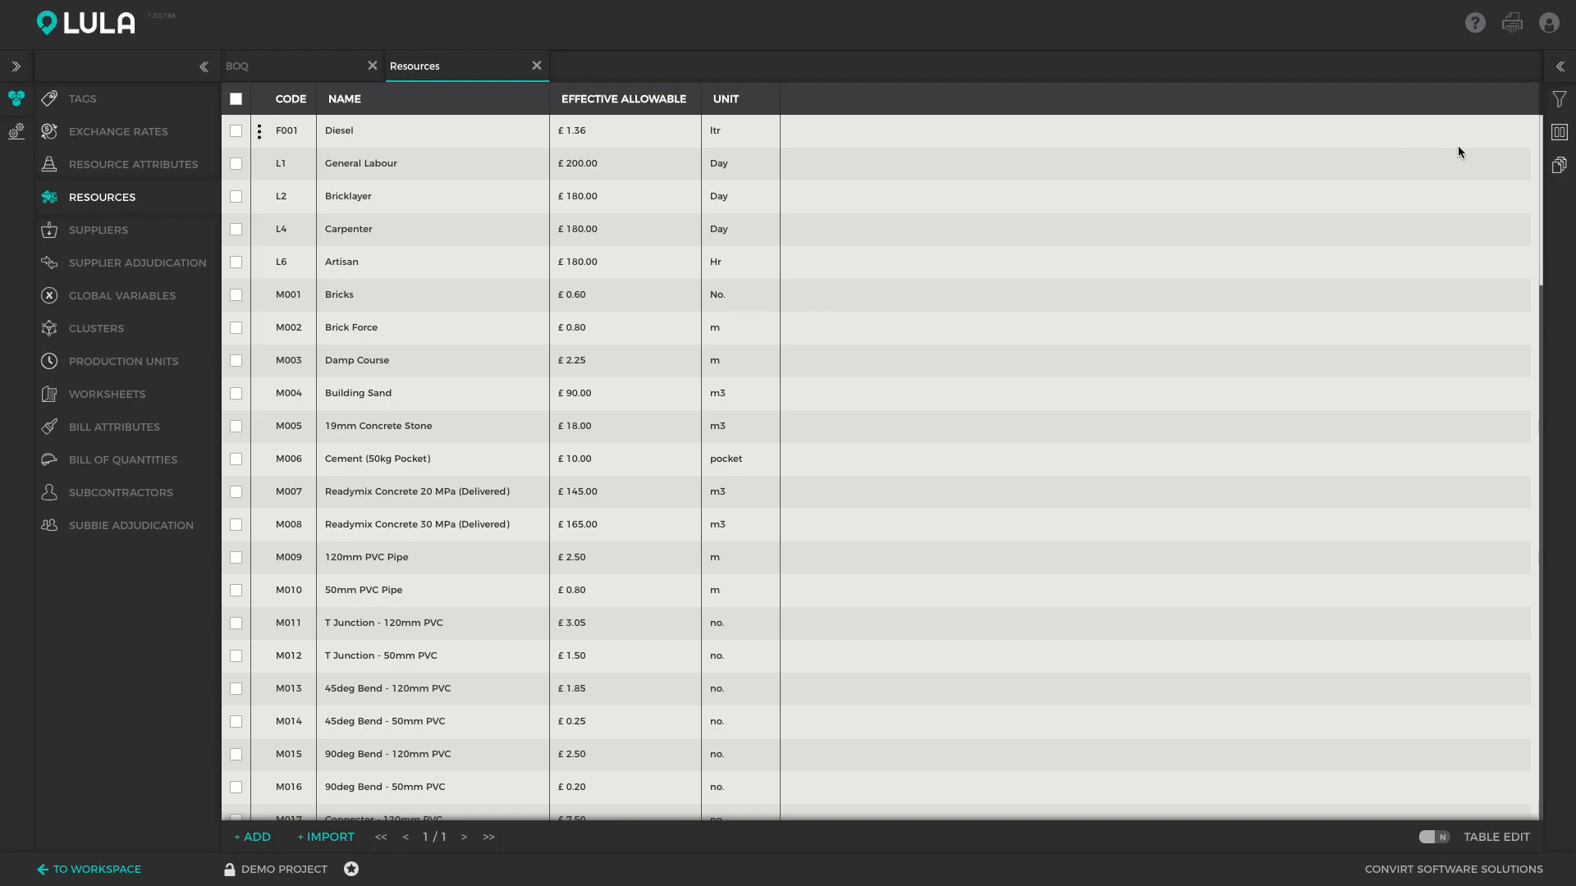
Try filtering the resources by the Door - Materials tag, then clear that filter
left_click(1561, 100)
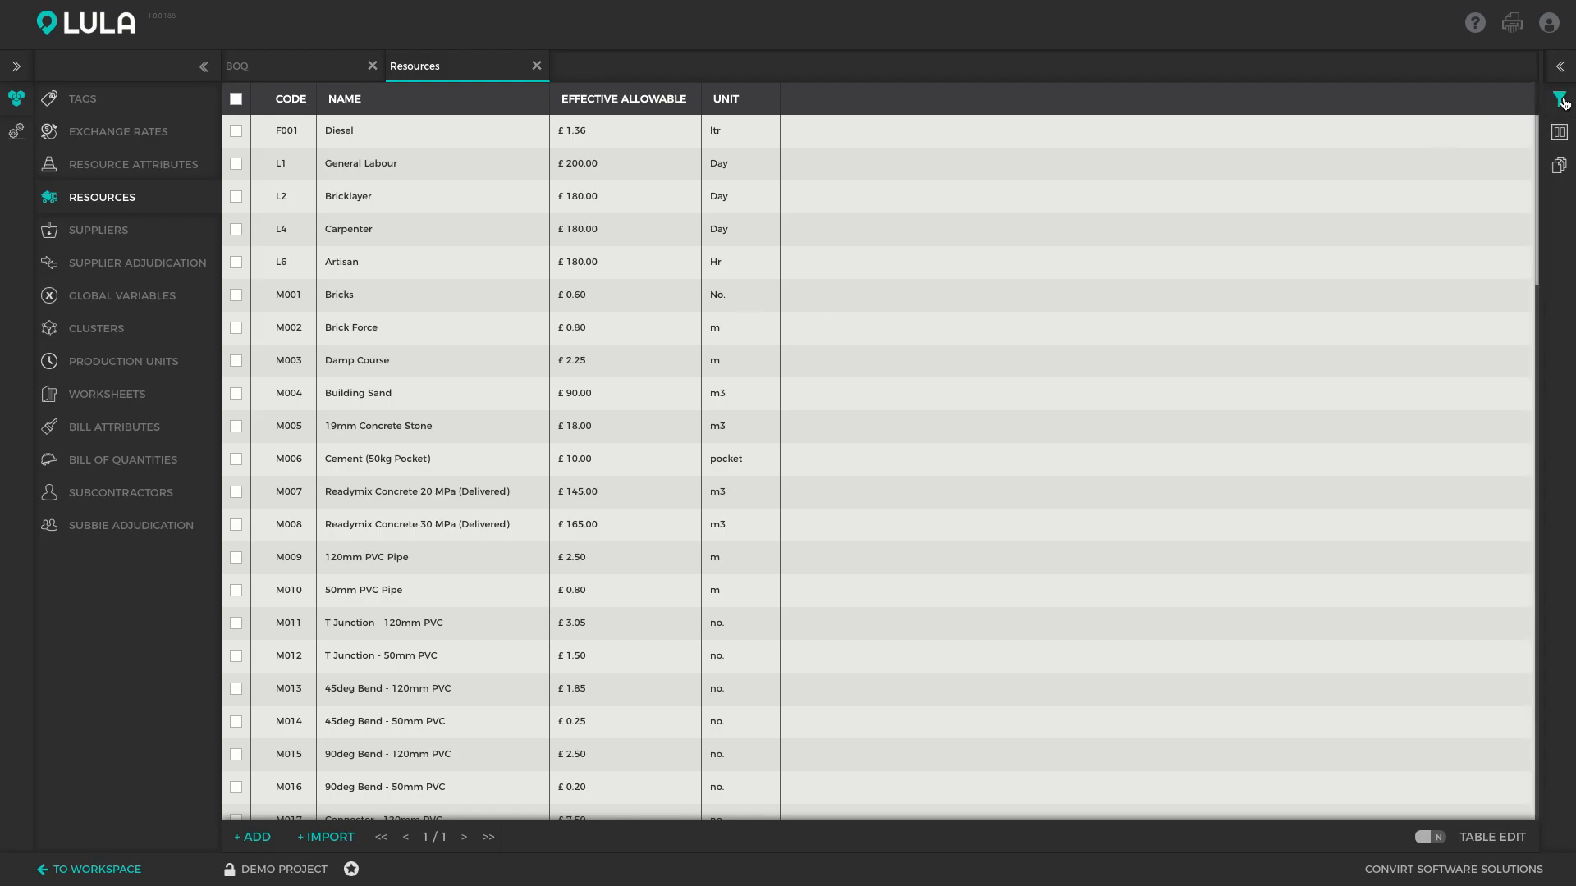
left_click(1358, 100)
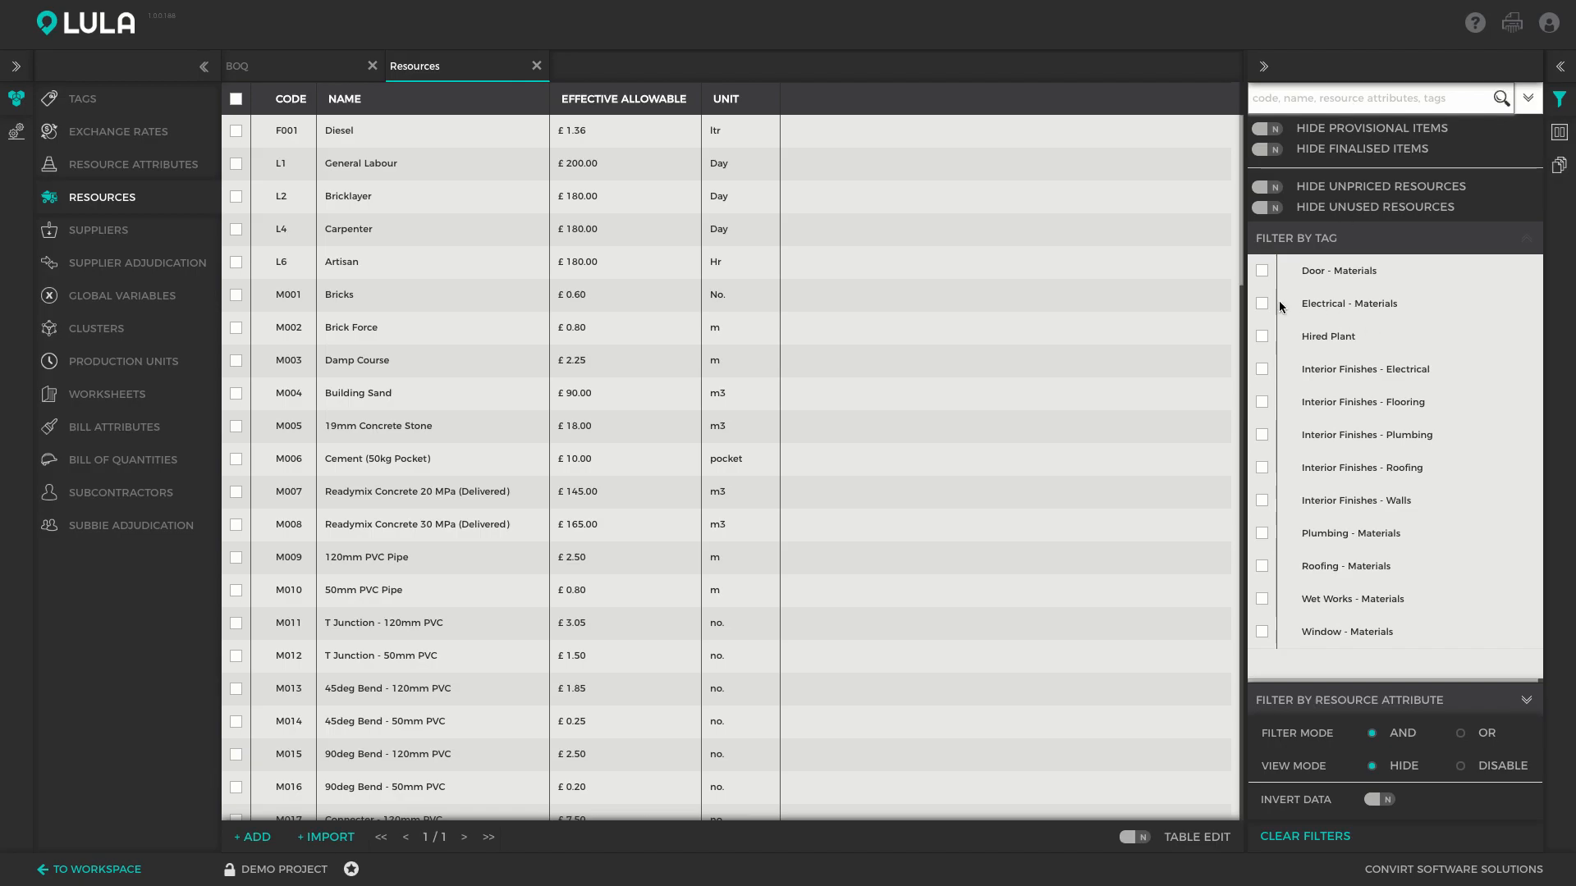
left_click(1263, 273)
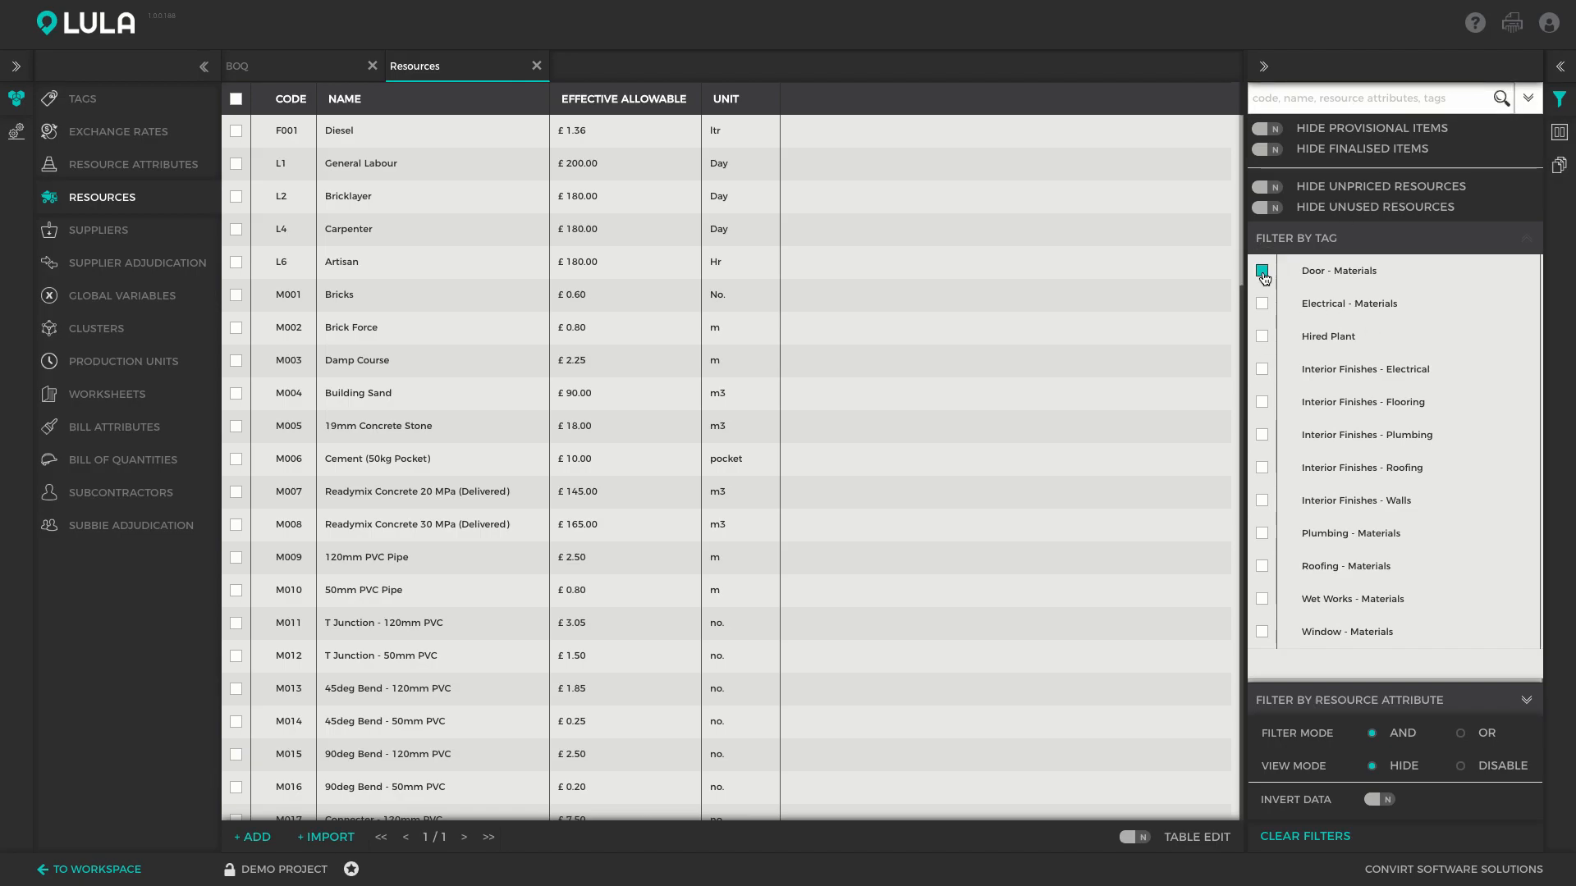
left_click(1262, 273)
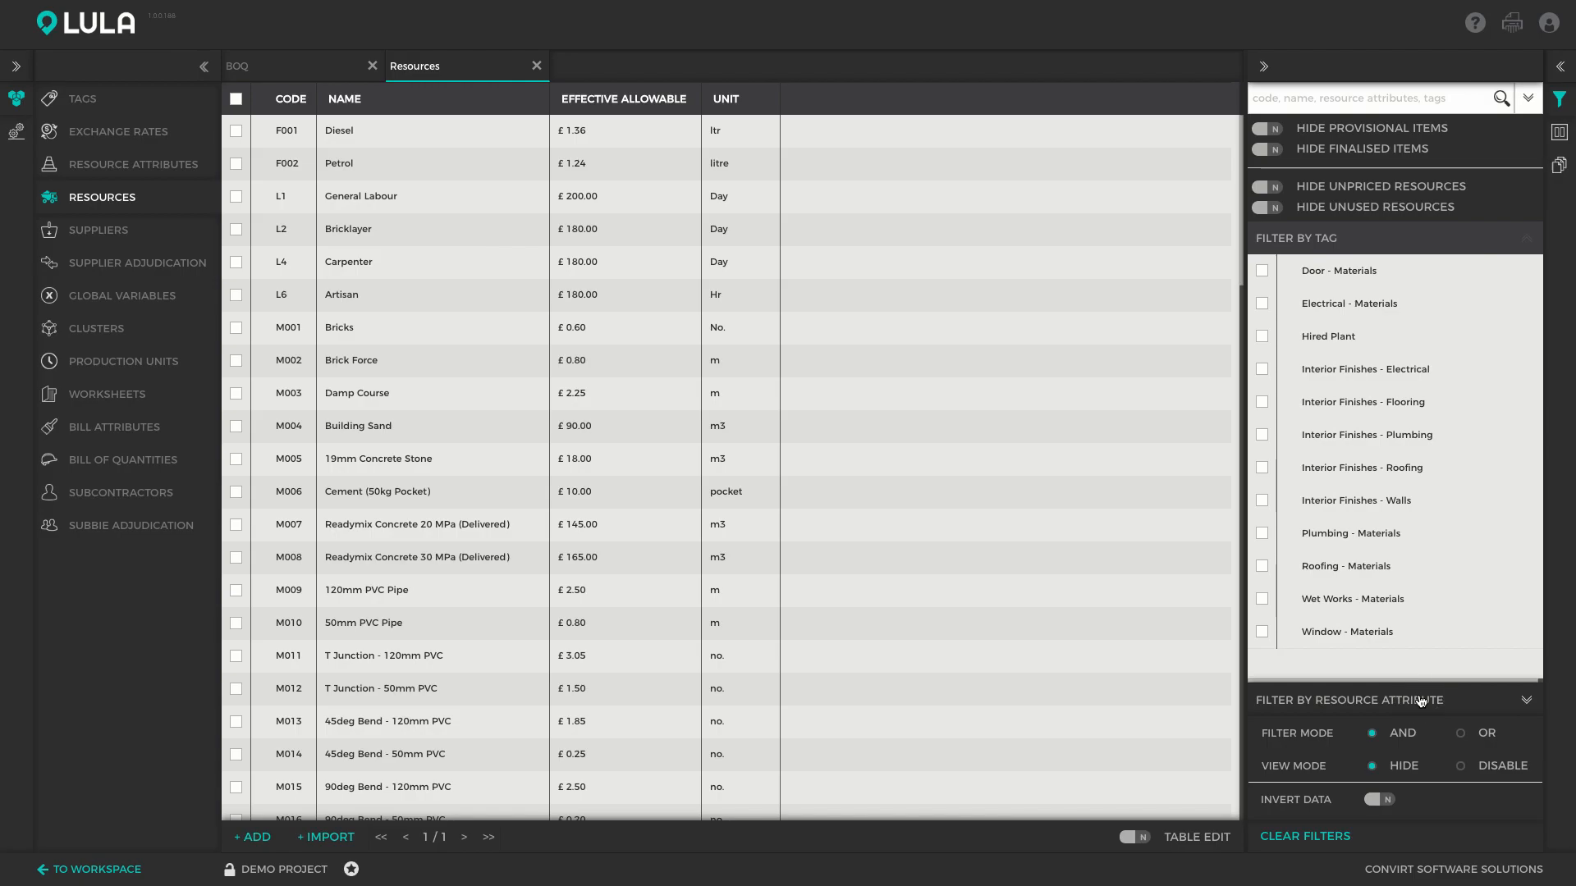
Filter the resources to Resource Type Fuel, remove the filter, and show the table column choices
left_click(1421, 700)
left_click(1301, 303)
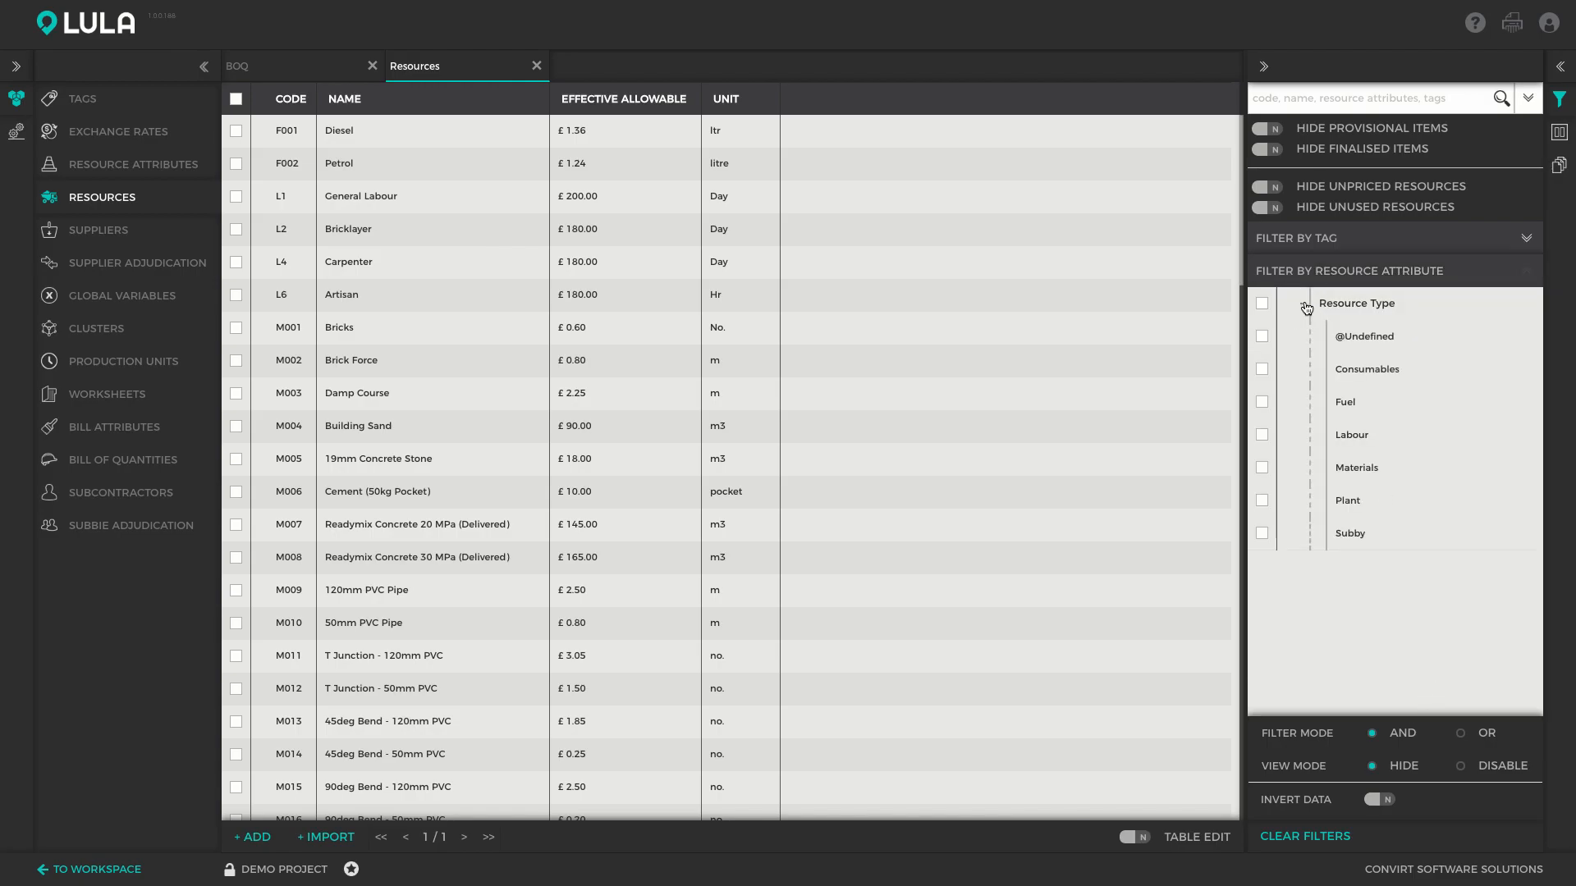
left_click(1262, 402)
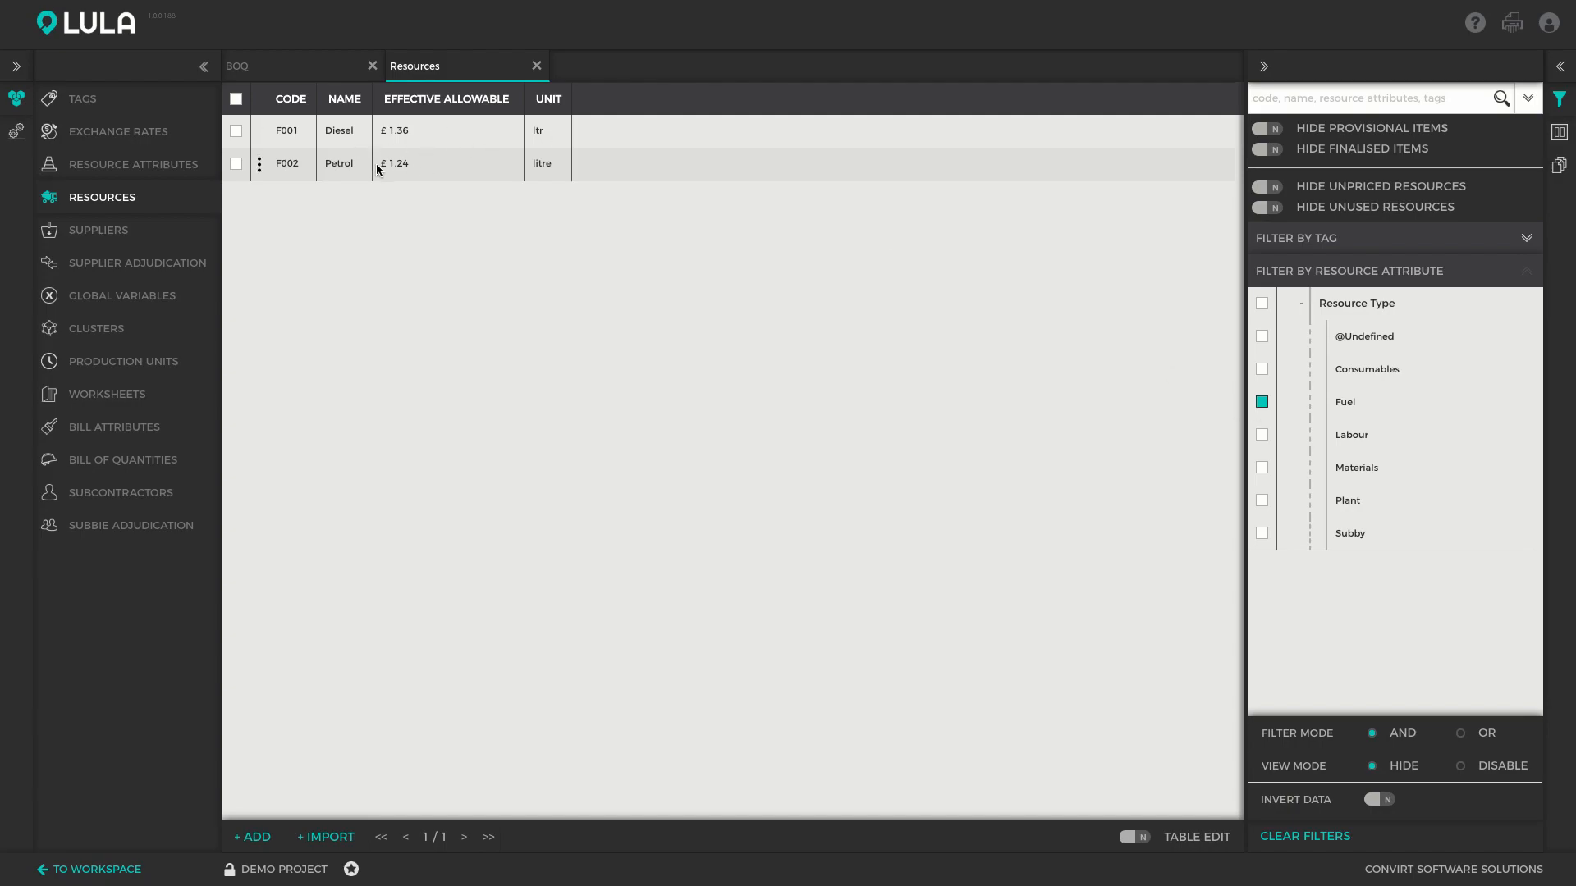
left_click(1263, 402)
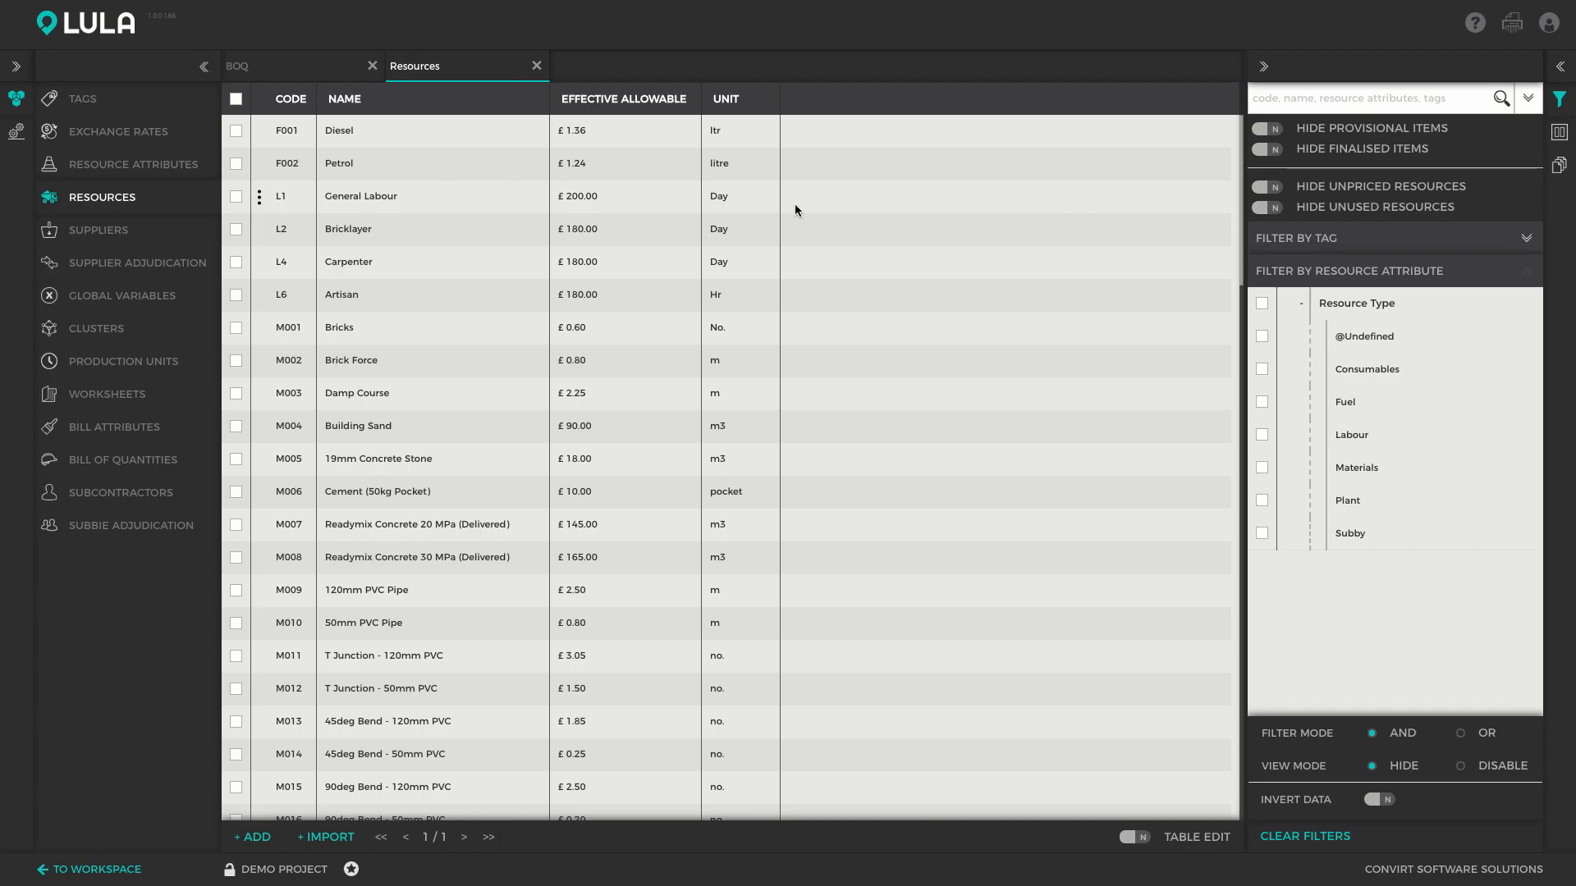
left_click(1564, 136)
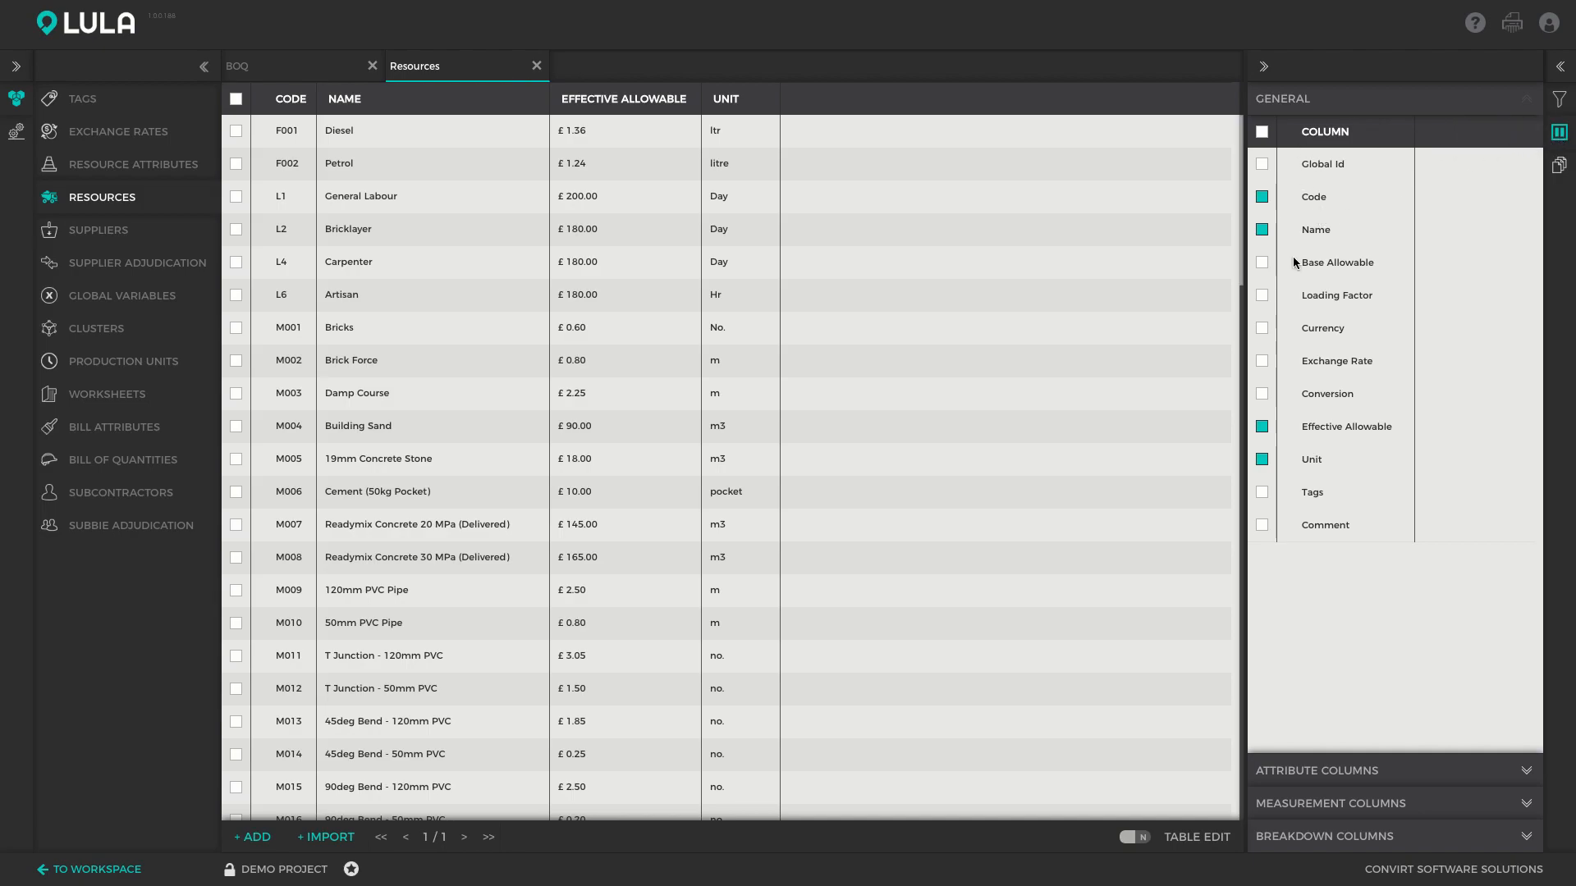
Turn on the Base Allowable and Loading Factor columns and close the column settings
left_click(1262, 263)
left_click(1262, 296)
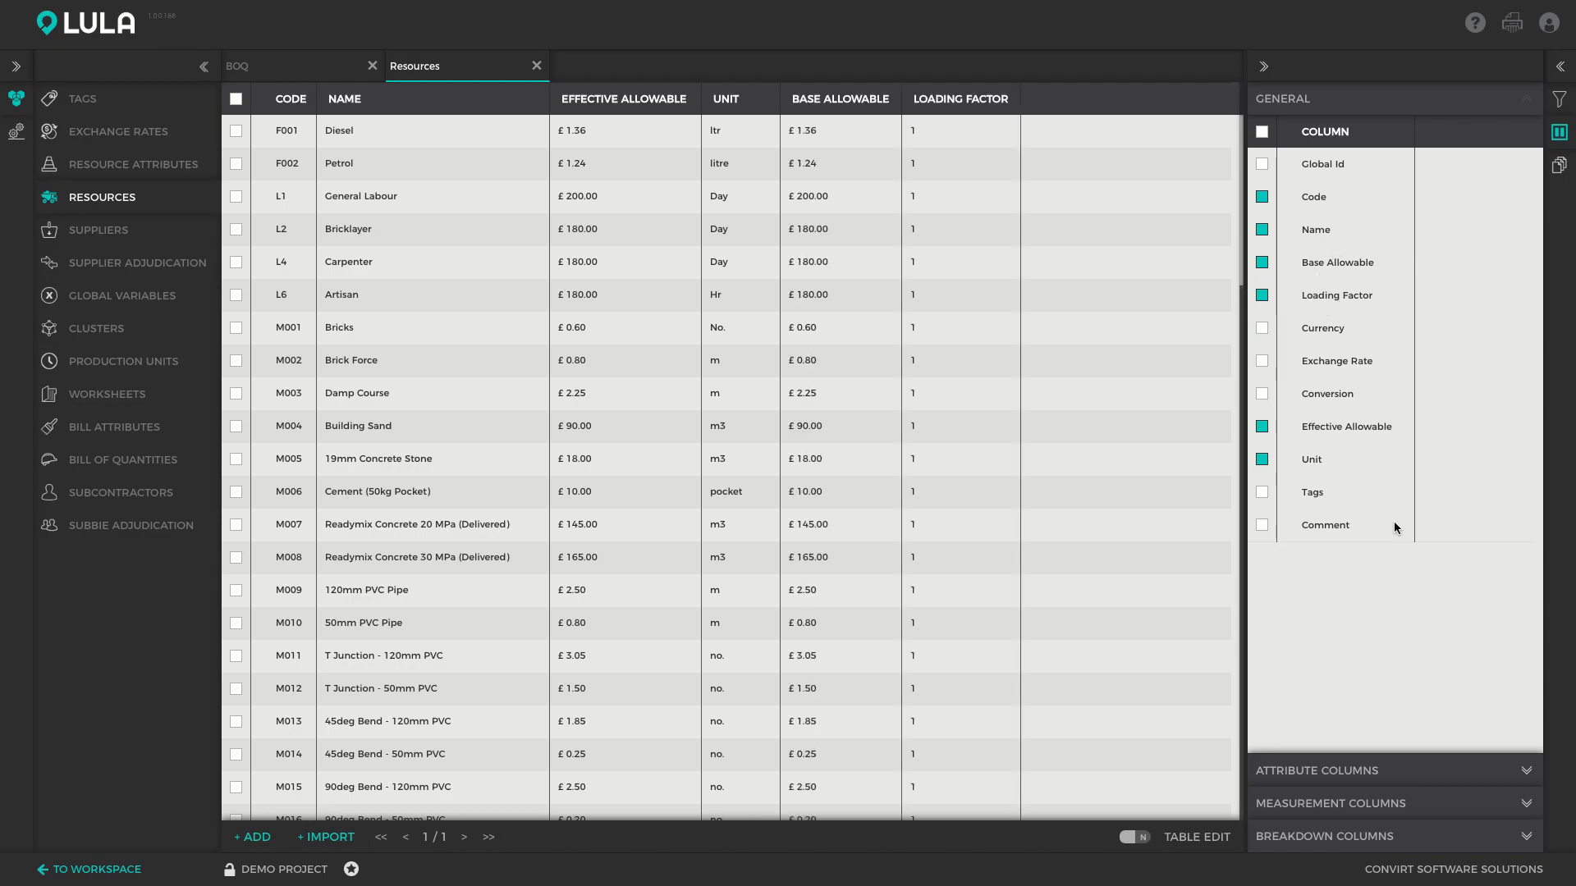
left_click(1559, 133)
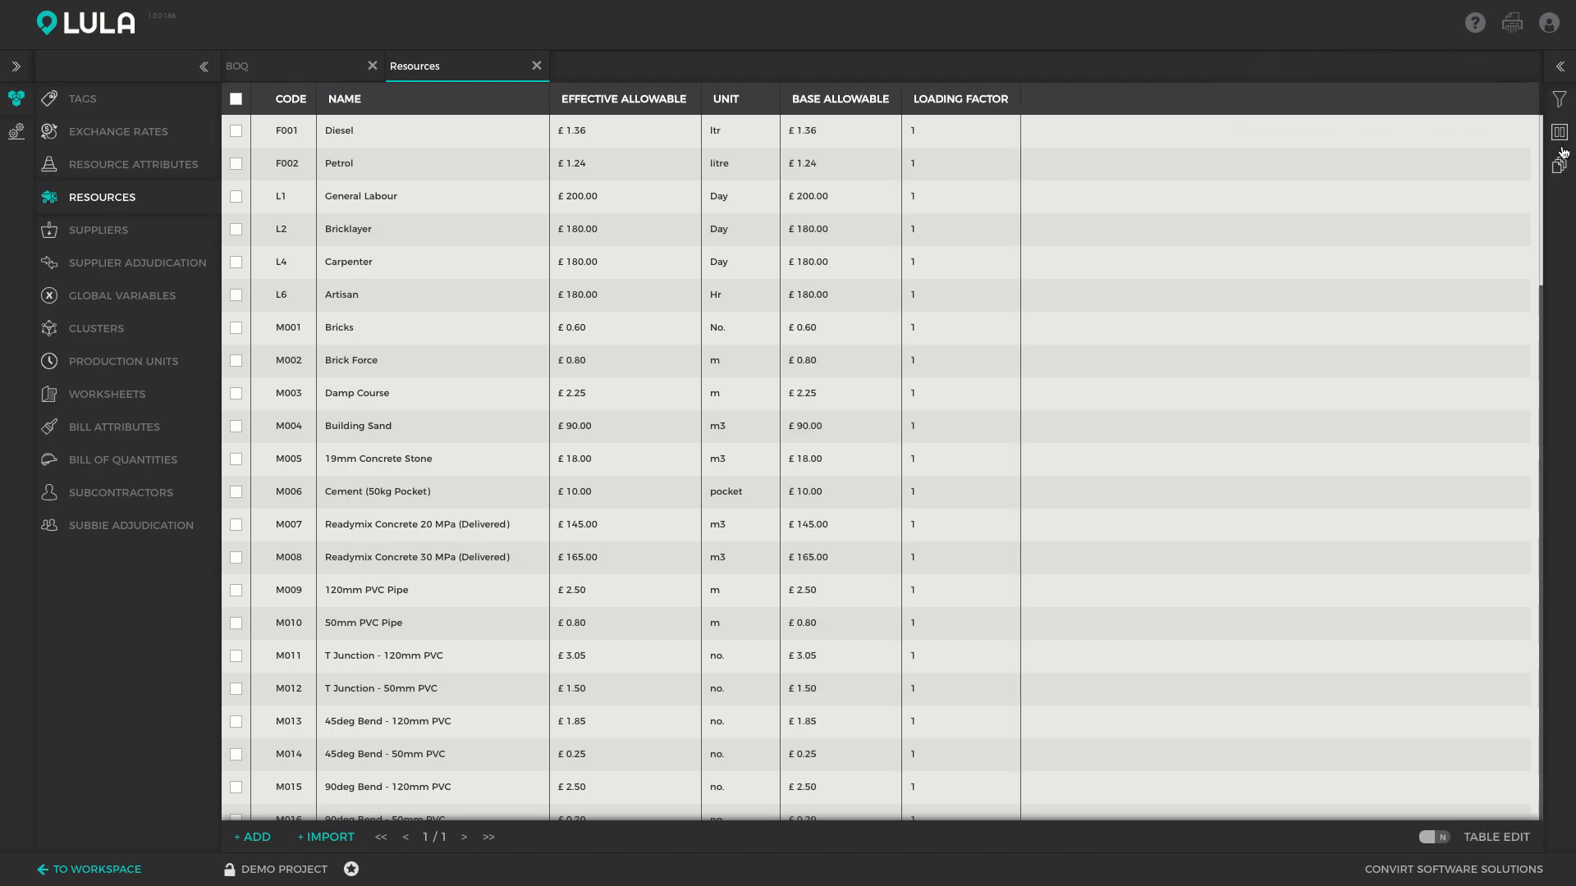